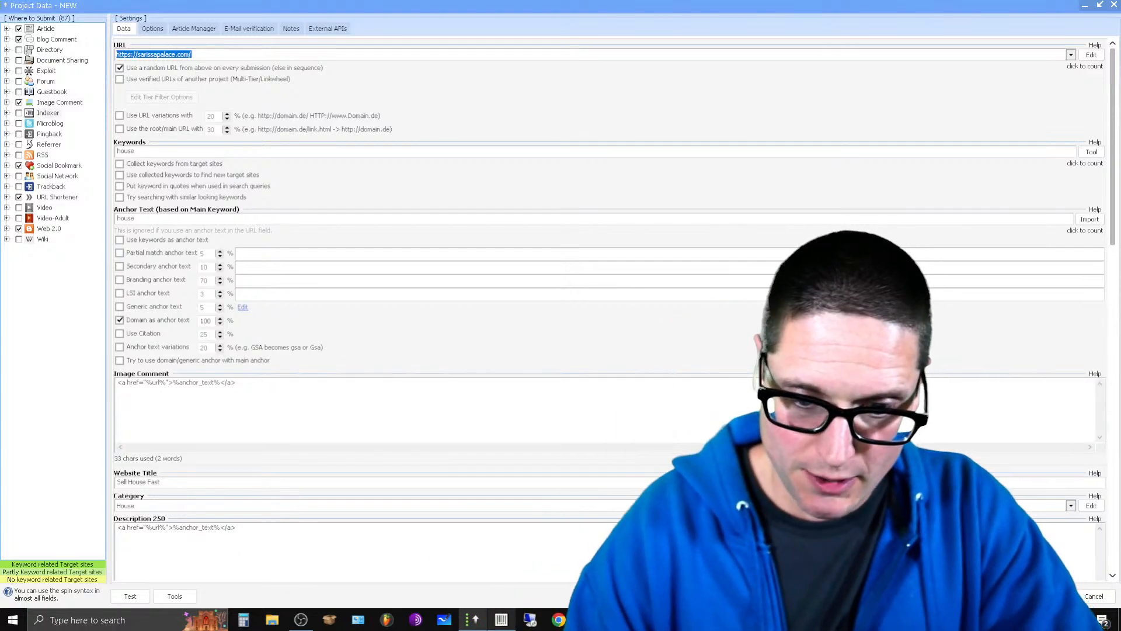
# - Switch to GSA Captcha Breaker, review the webserver, custom port and simulated captcha service options, and put its window away
pyautogui.click(501, 620)
pyautogui.moveTo(448, 117); pyautogui.dragTo(526, 119)
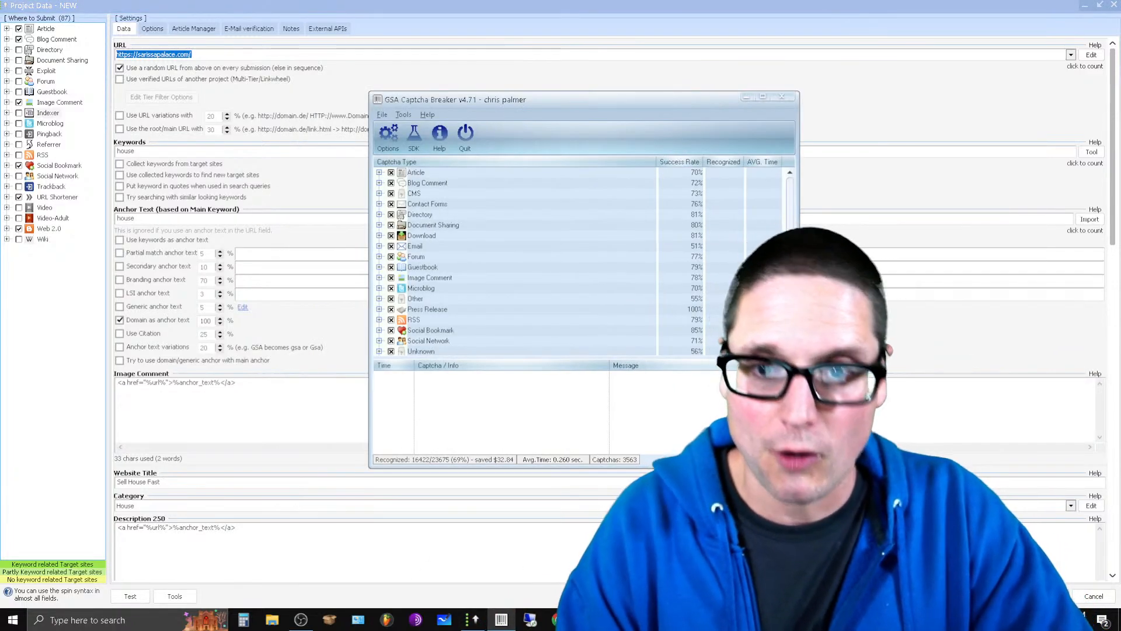
pyautogui.click(388, 135)
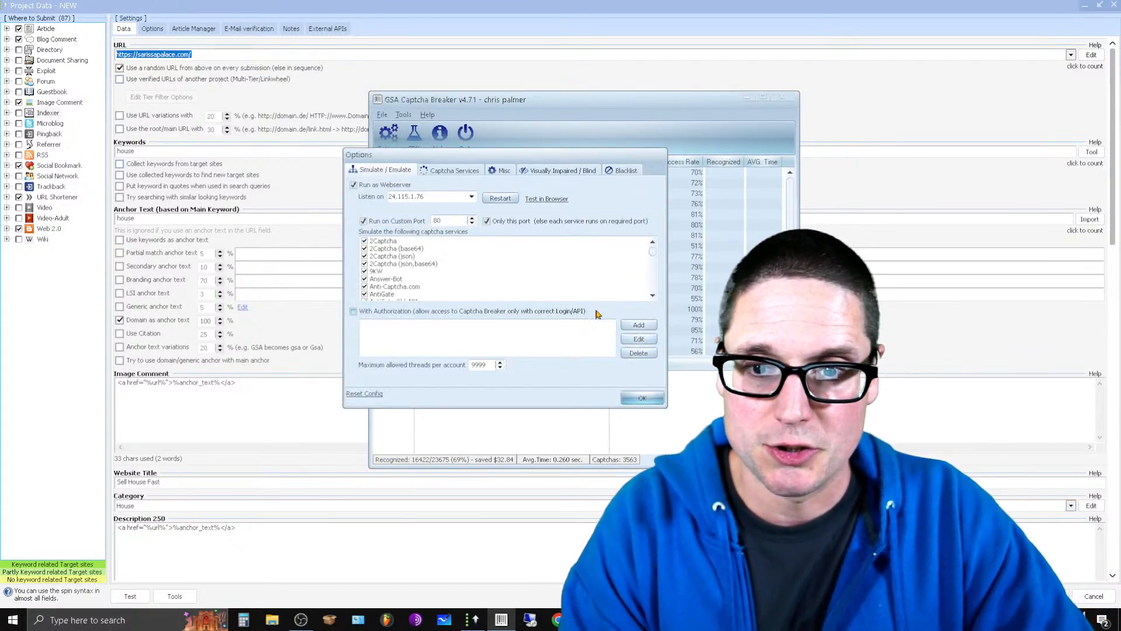
pyautogui.click(367, 186)
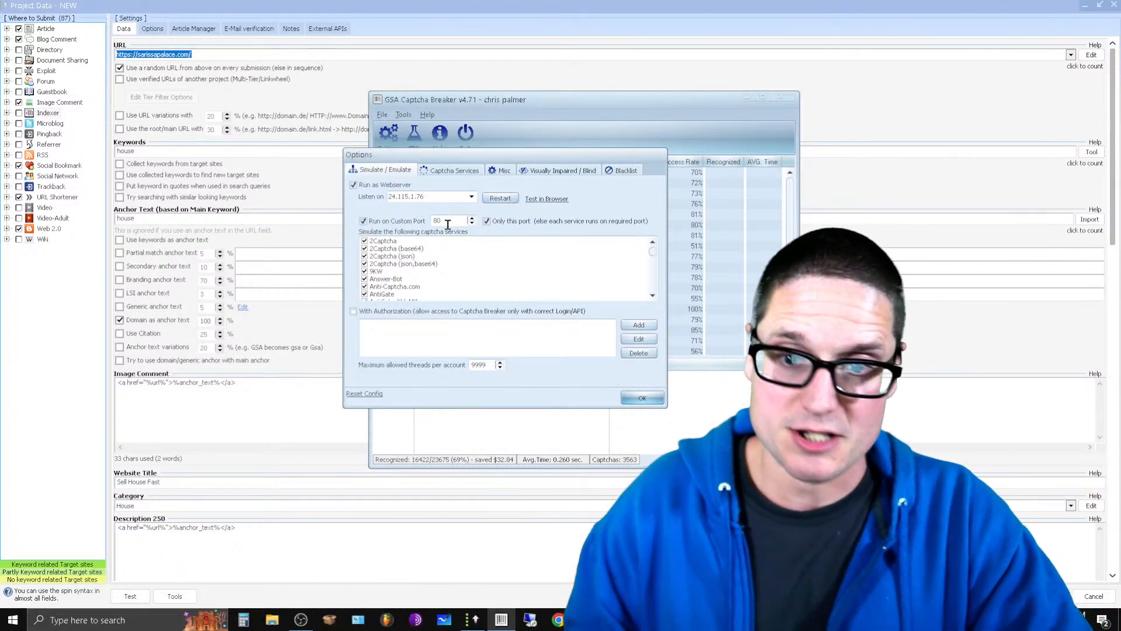
pyautogui.click(353, 184)
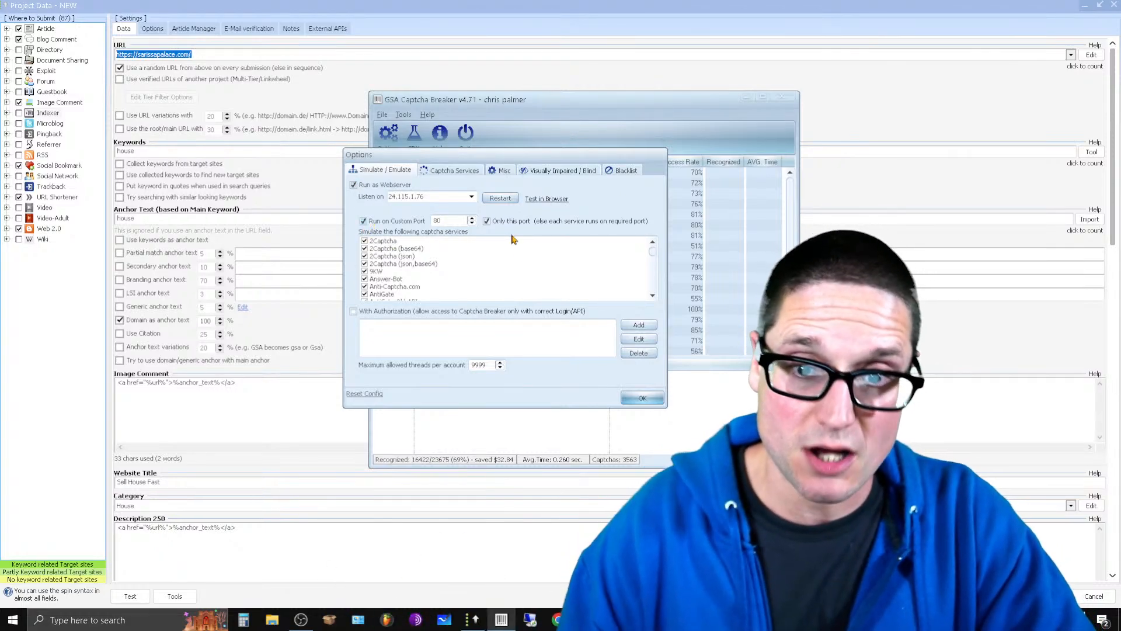
pyautogui.click(641, 398)
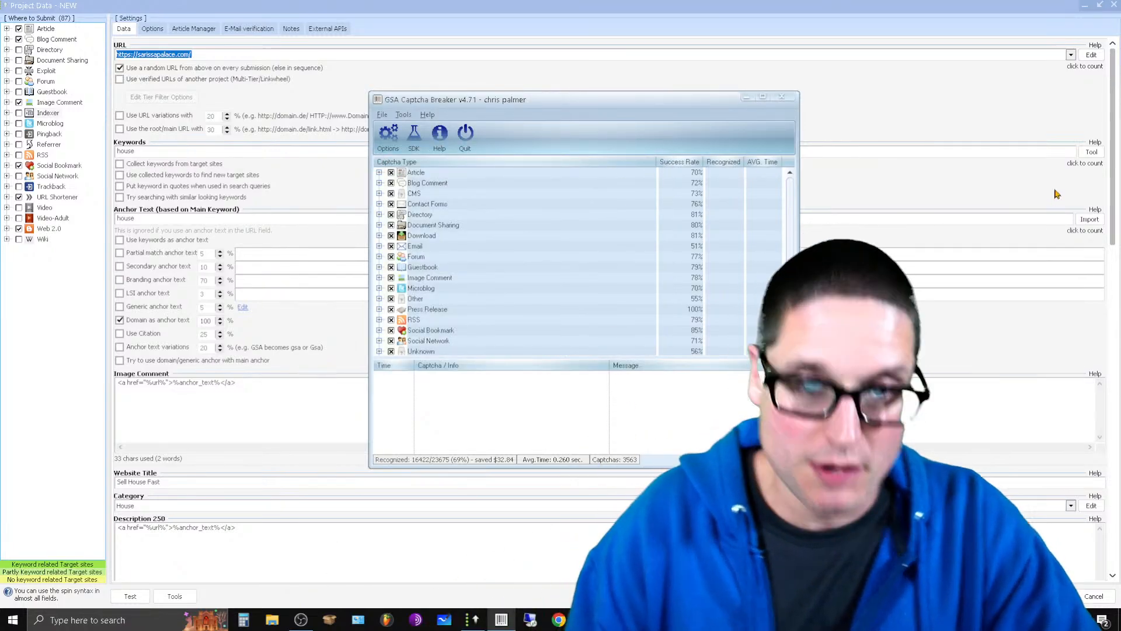
pyautogui.click(747, 97)
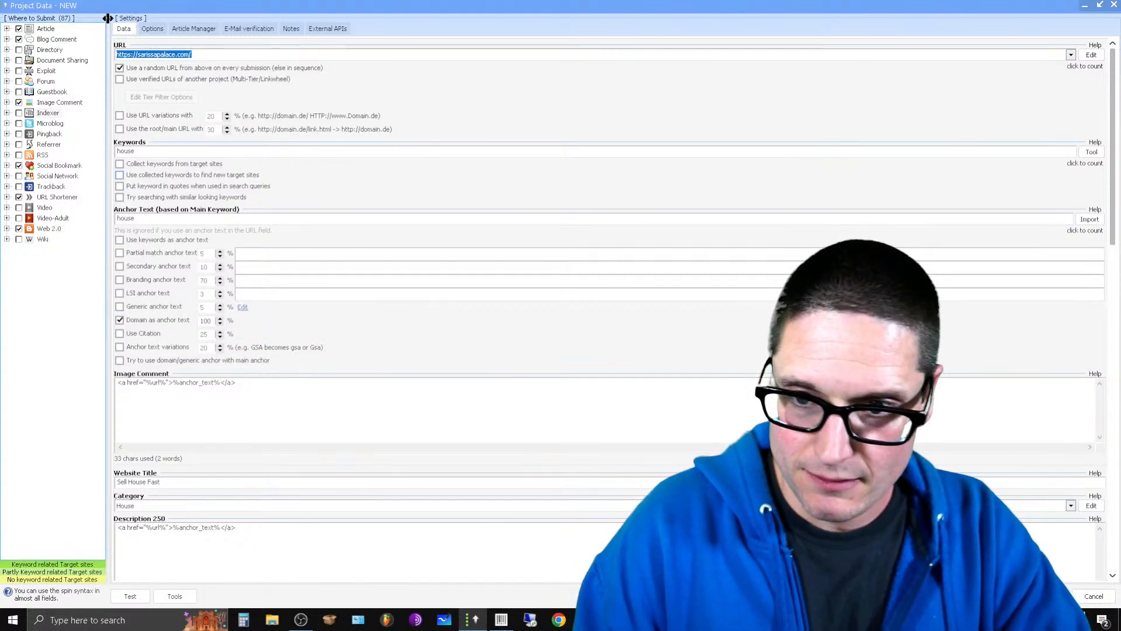
# - View the main project list behind the new project's data window, and return the data window to full size
pyautogui.click(1084, 10)
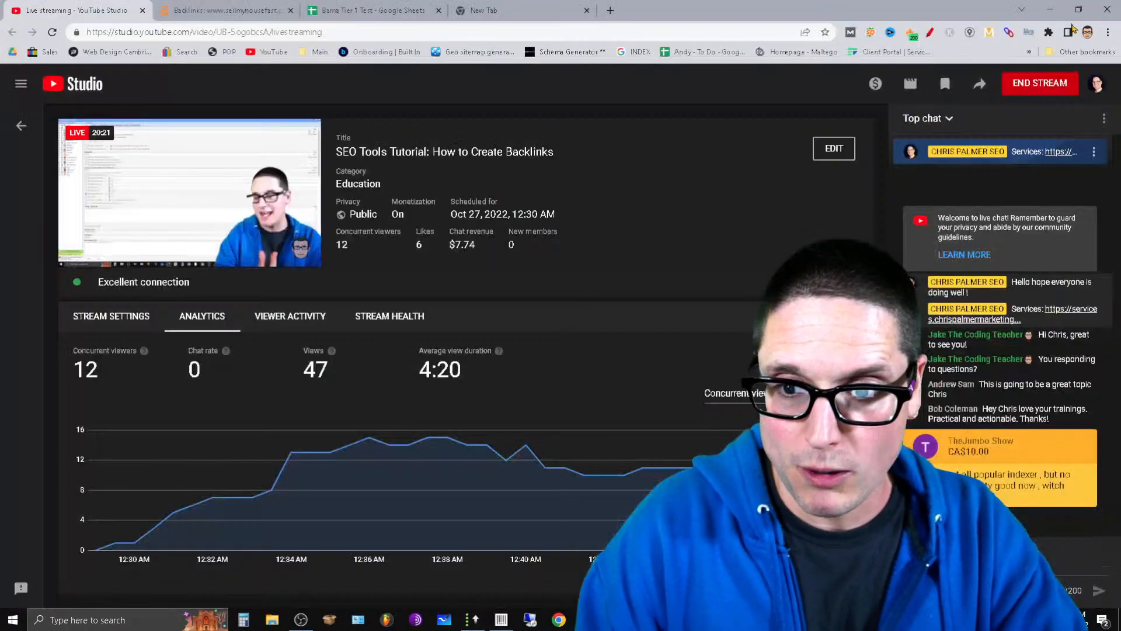
pyautogui.click(472, 620)
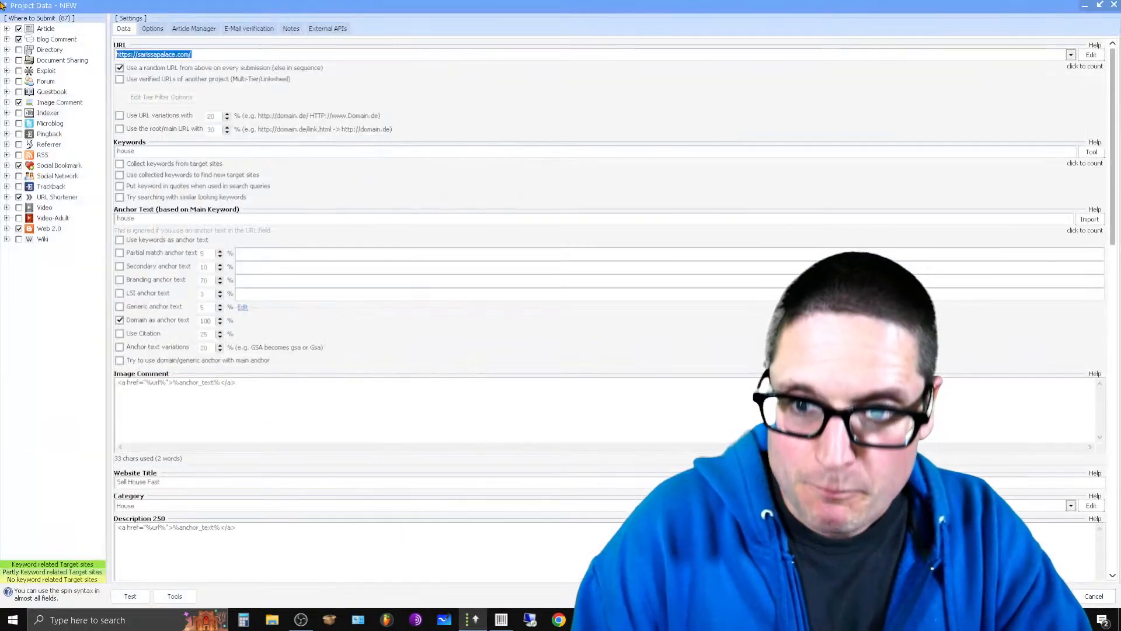
pyautogui.click(1100, 7)
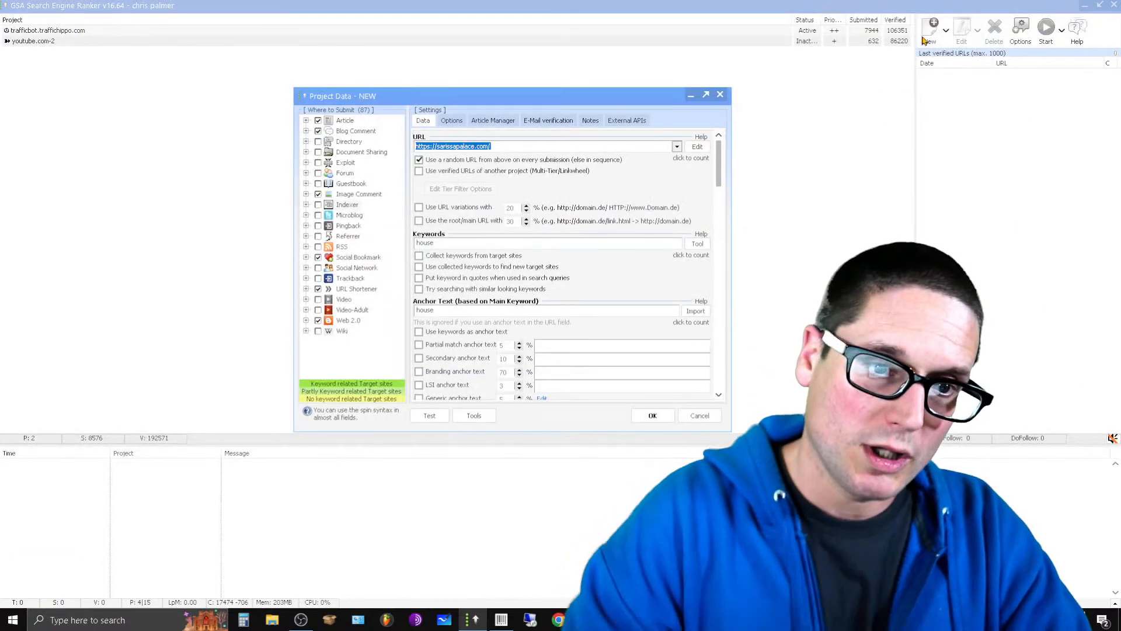
pyautogui.click(705, 96)
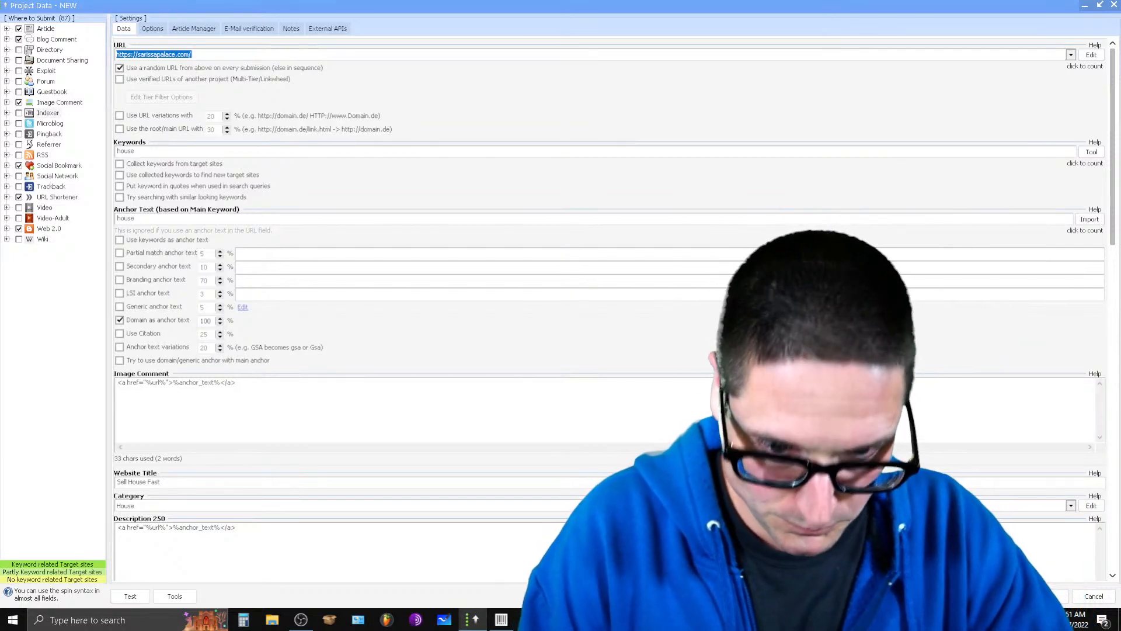
# - Switch to the Bama Tier 1 Test spreadsheet in the browser and select the whole column A of URLs
pyautogui.hotkey('alt', 'Tab')
pyautogui.click(393, 9)
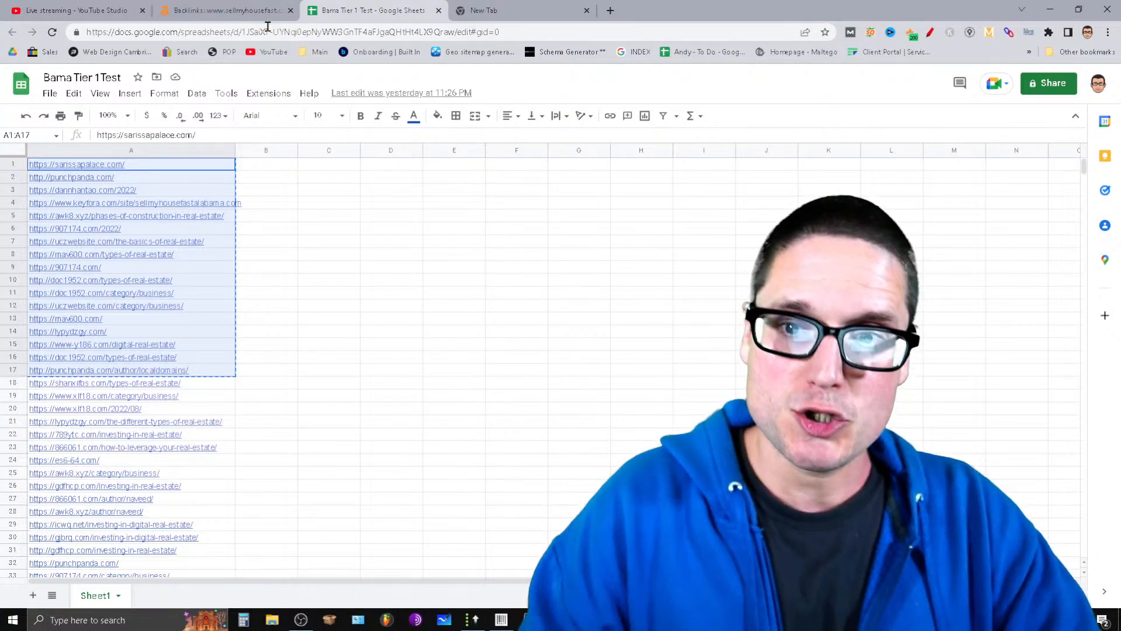
pyautogui.moveTo(291, 7)
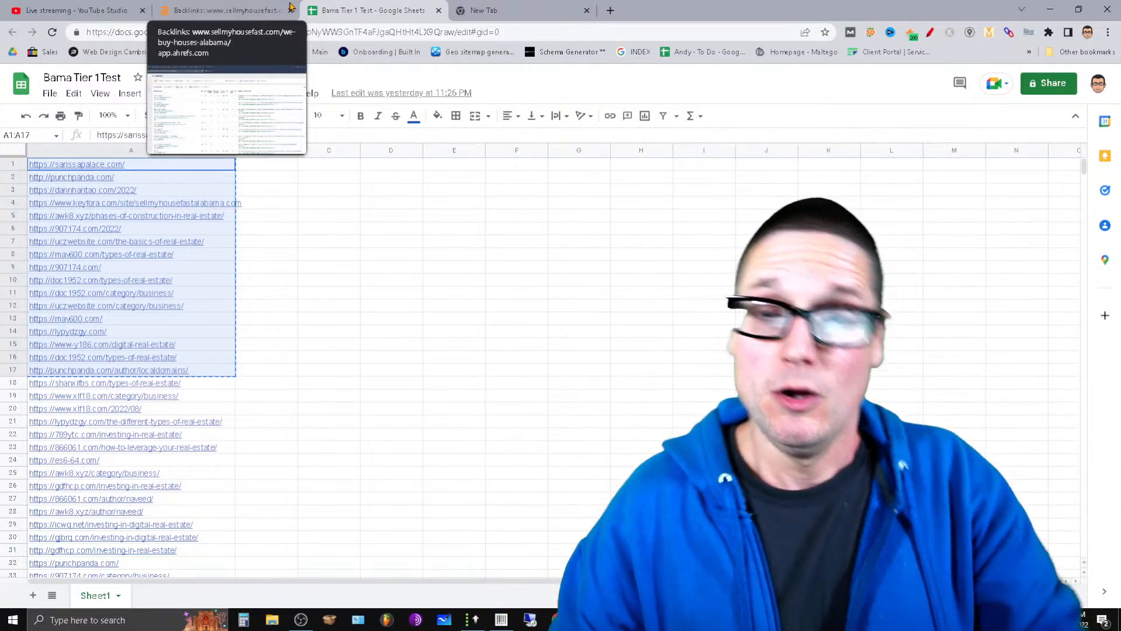
pyautogui.click(80, 396)
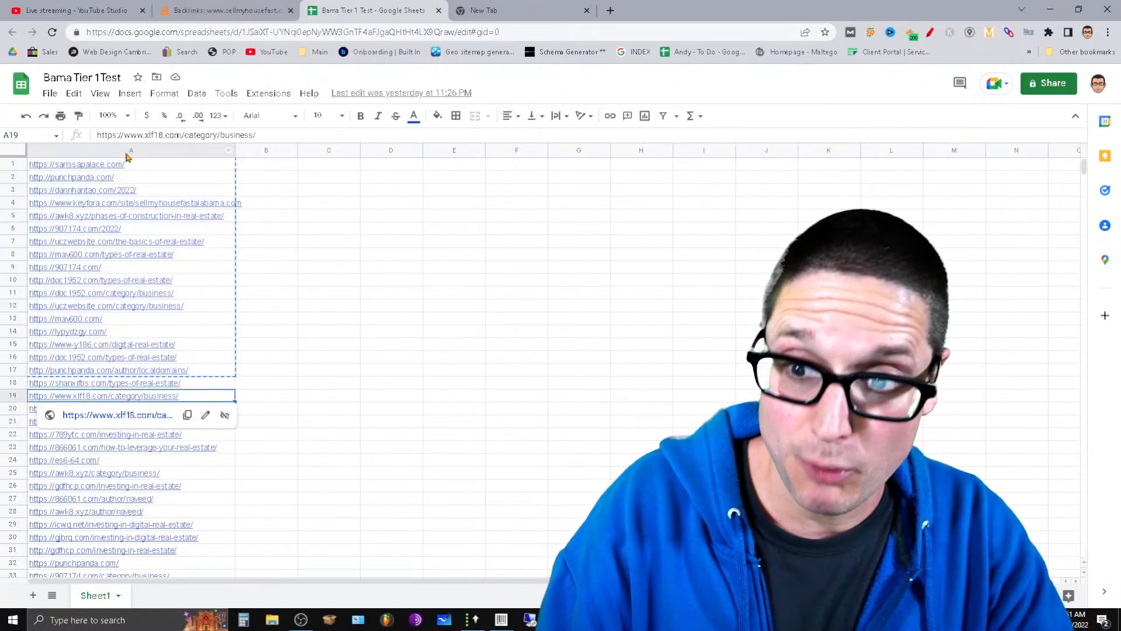
pyautogui.click(126, 150)
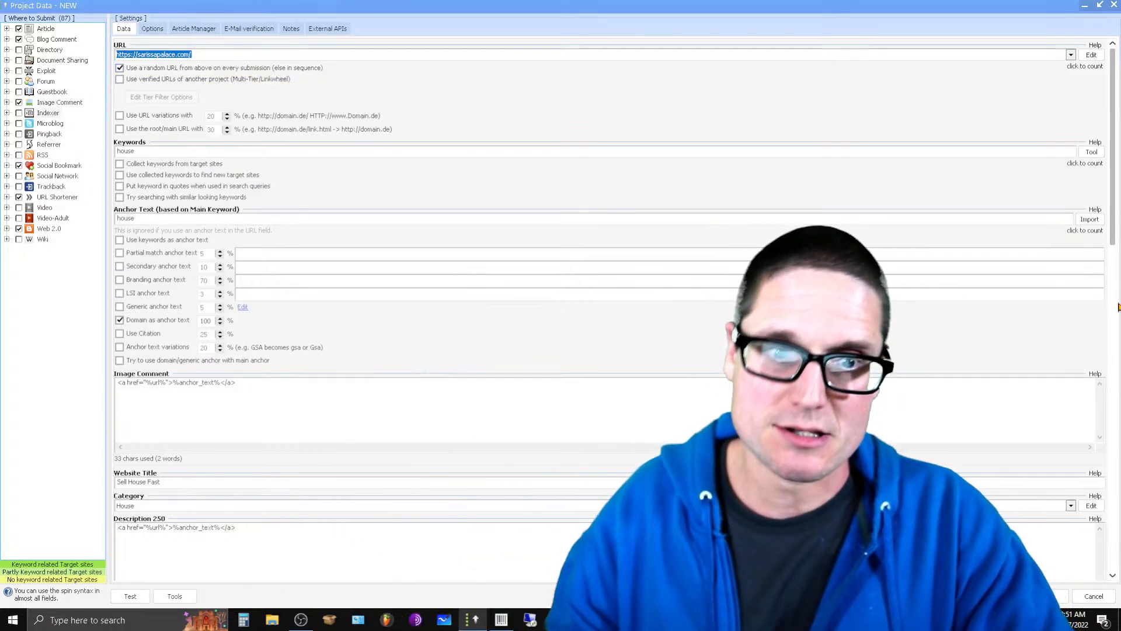
pyautogui.click(1091, 55)
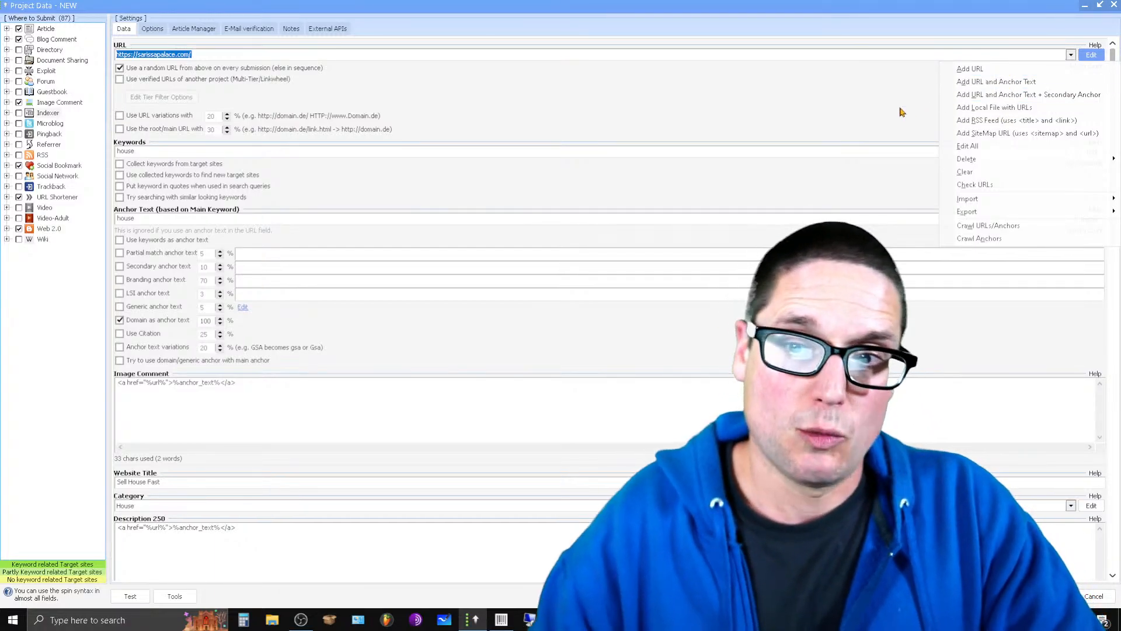
pyautogui.click(620, 92)
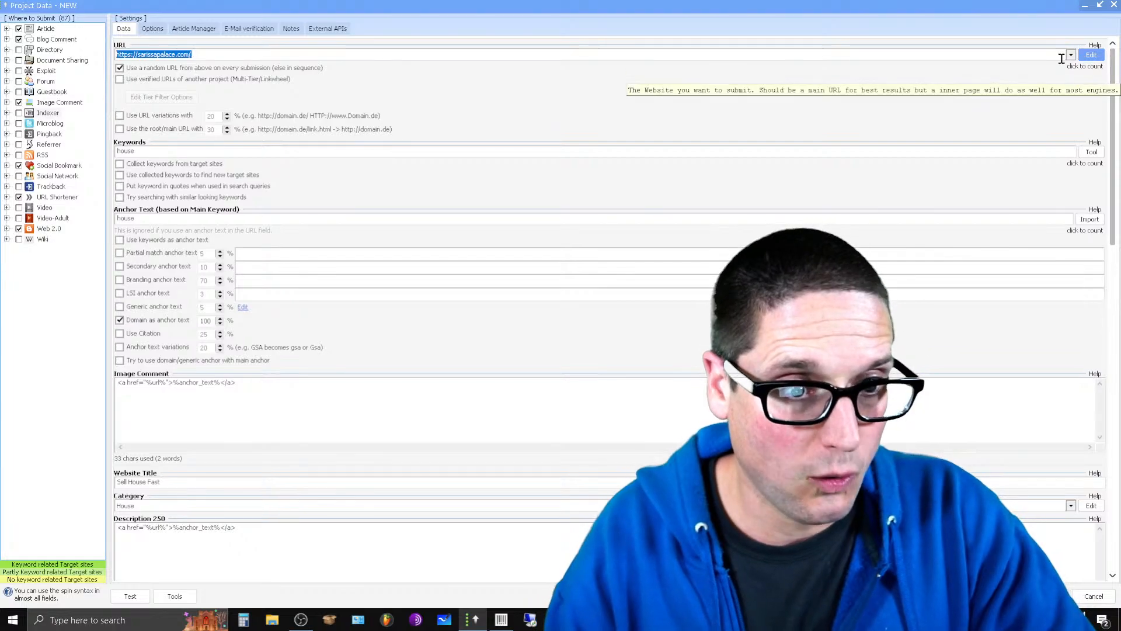
pyautogui.click(1071, 55)
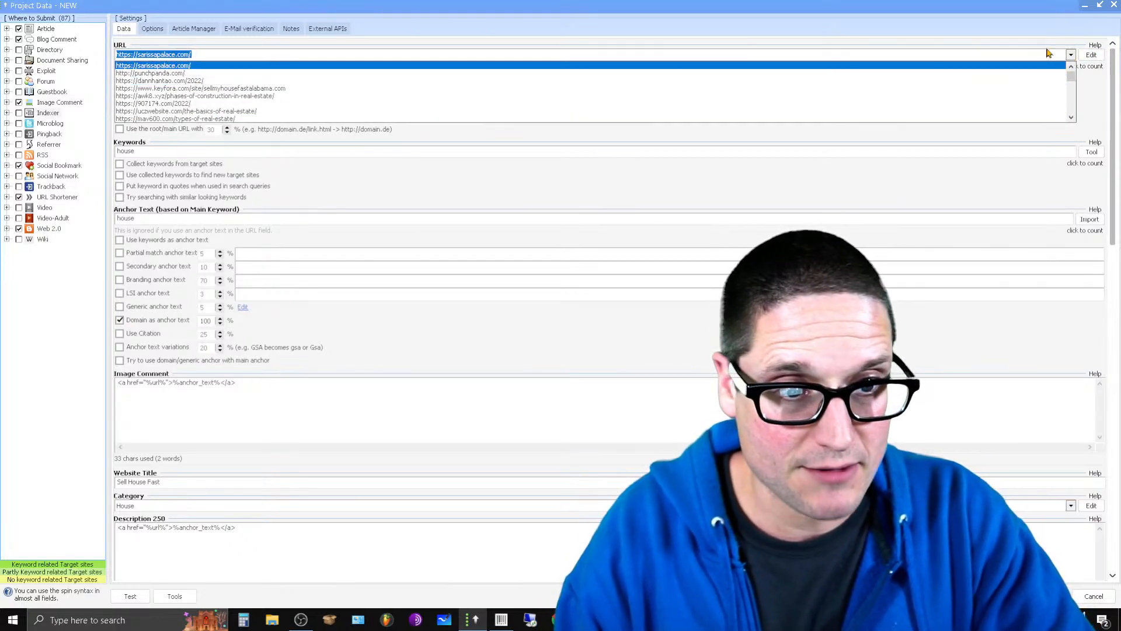
pyautogui.moveTo(1074, 77)
pyautogui.mouseDown()
pyautogui.moveTo(1071, 94)
pyautogui.moveTo(1072, 73)
pyautogui.mouseUp()
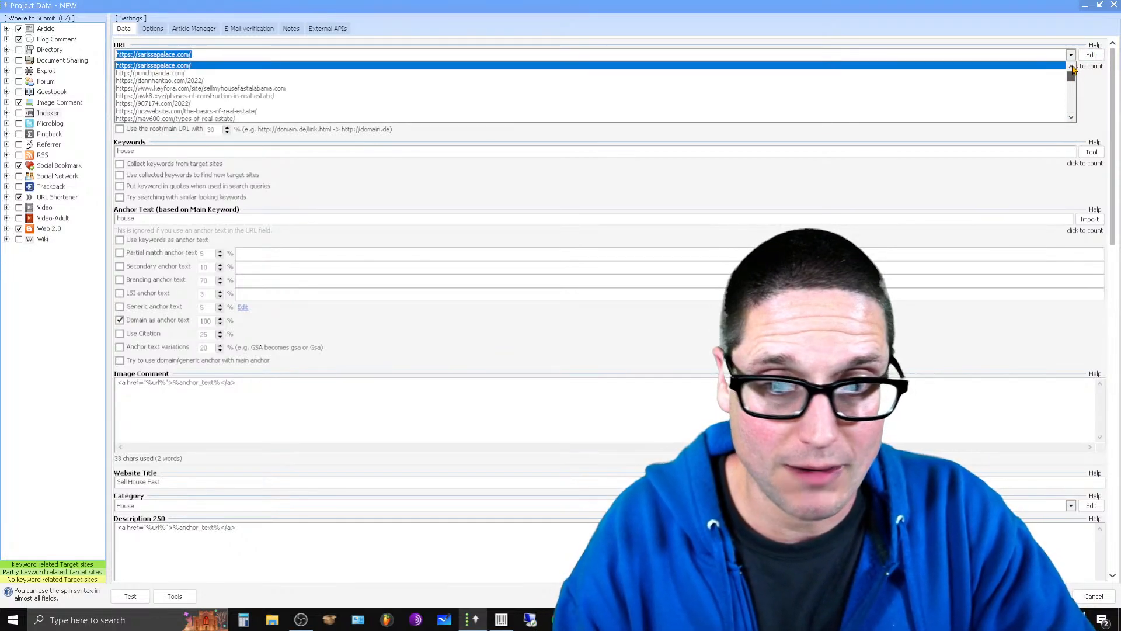
pyautogui.scroll(-2, 462, 95)
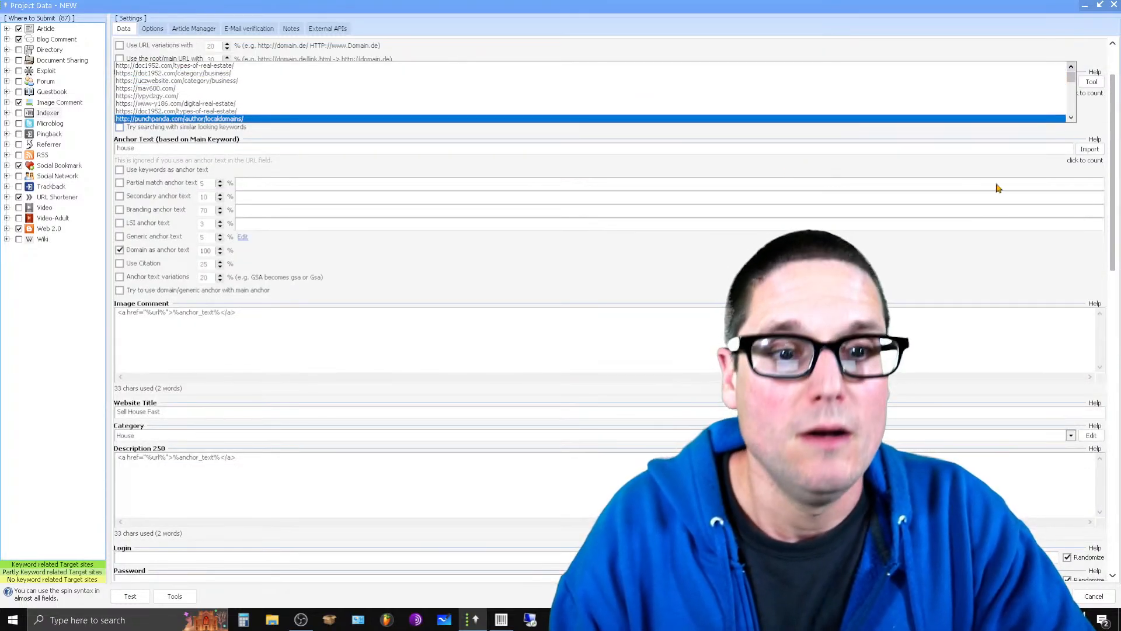
pyautogui.click(939, 162)
pyautogui.scroll(2, 412, 263)
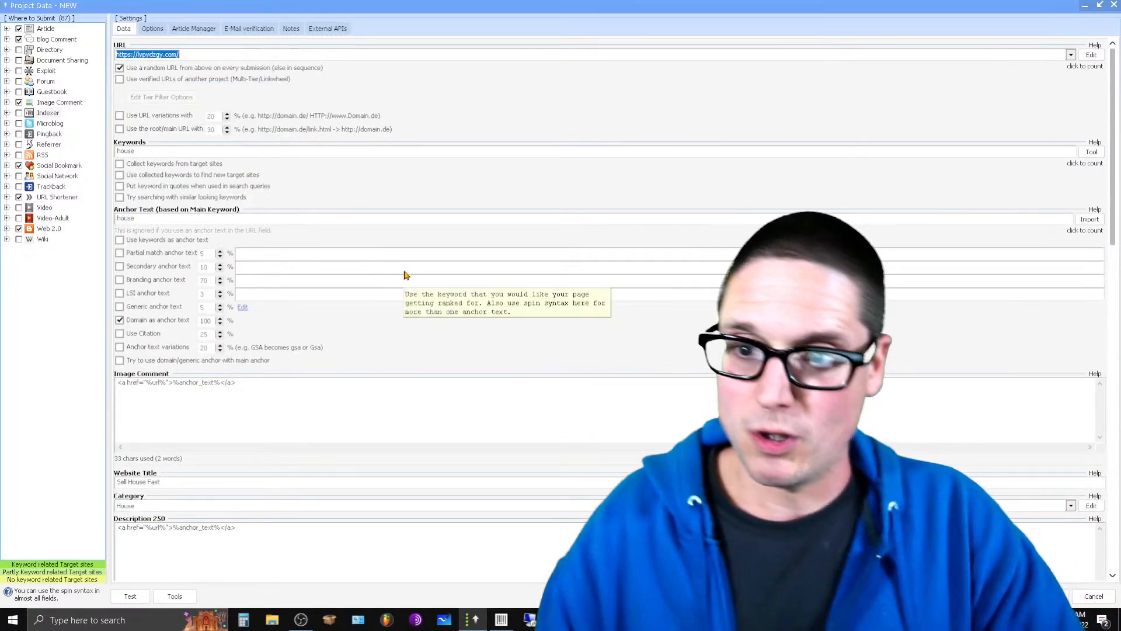
pyautogui.scroll(3, 483, 151)
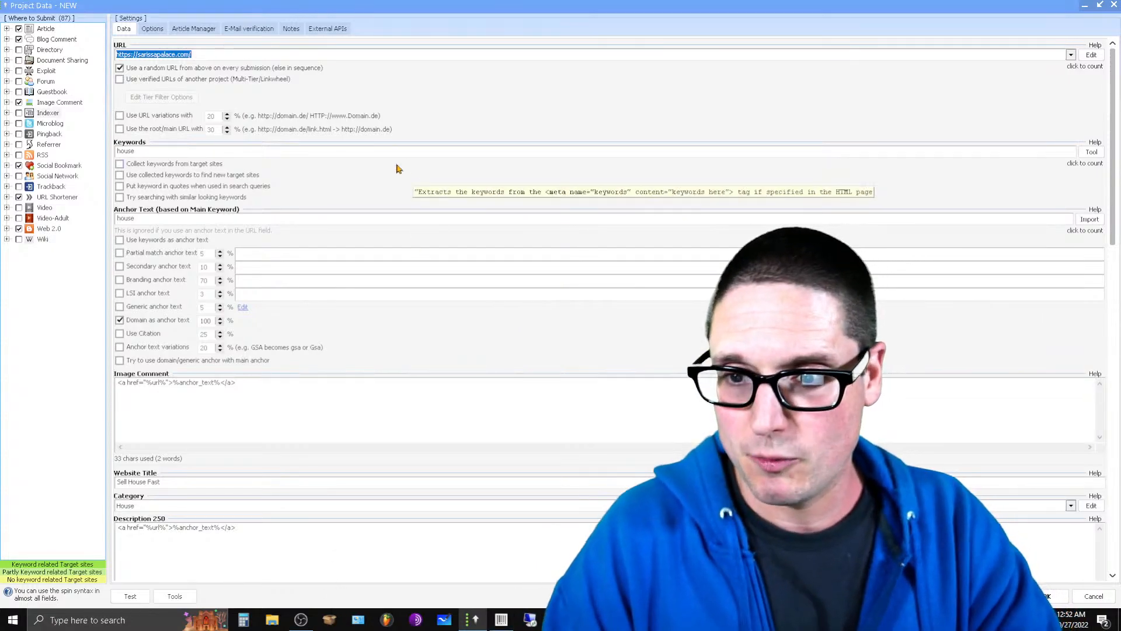
# - Set the project's main anchor text to "house,home"
pyautogui.click(161, 152)
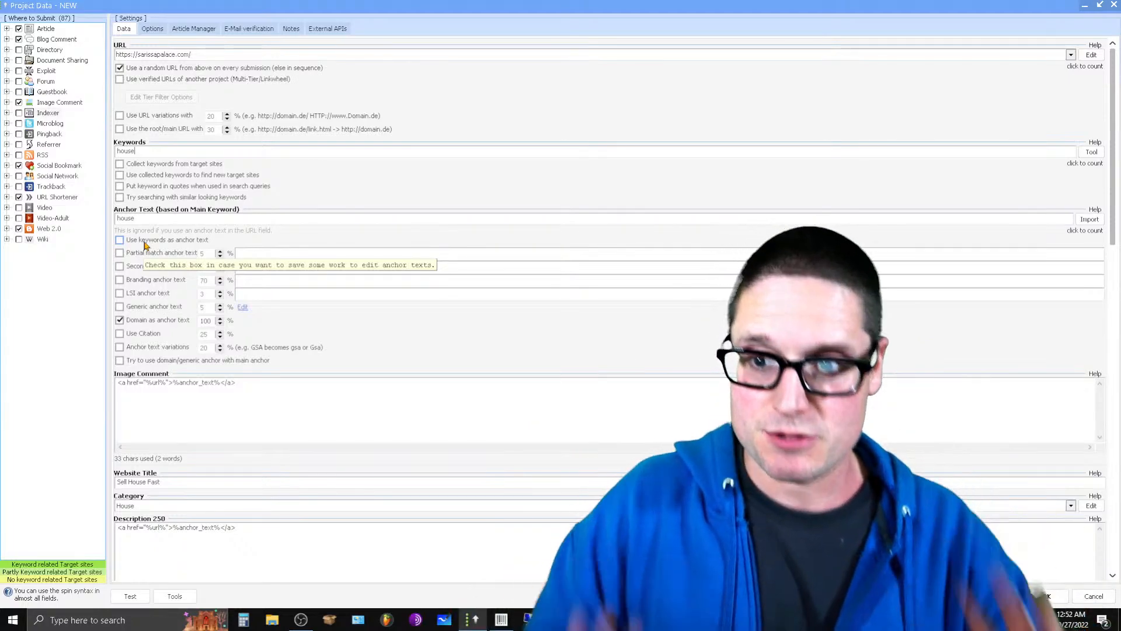
pyautogui.click(149, 220)
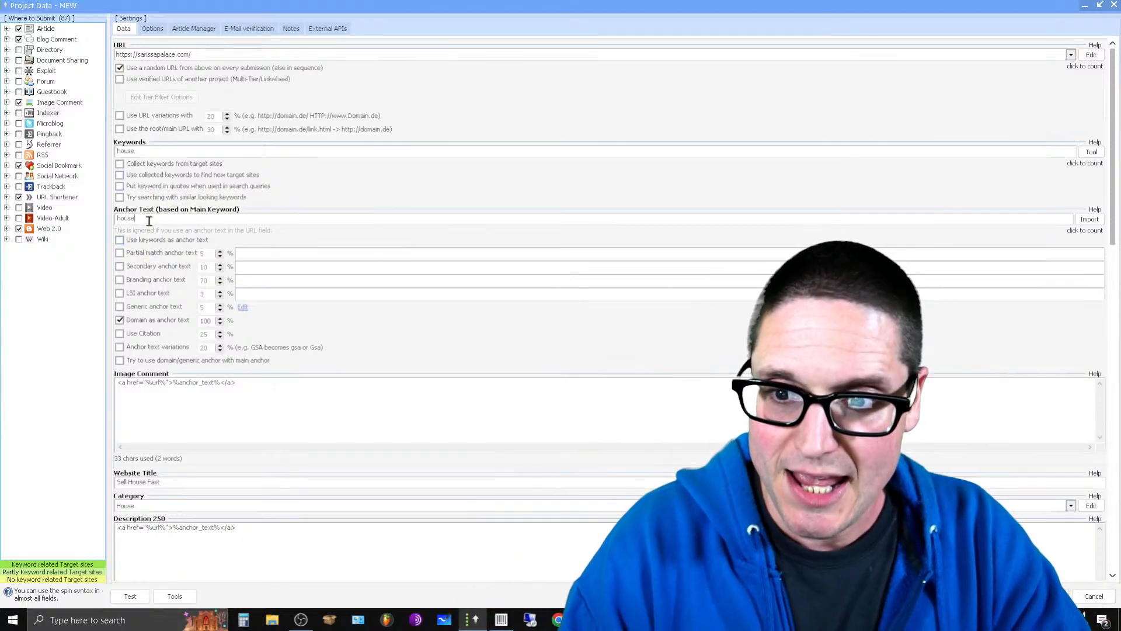
pyautogui.press('BackSpace')
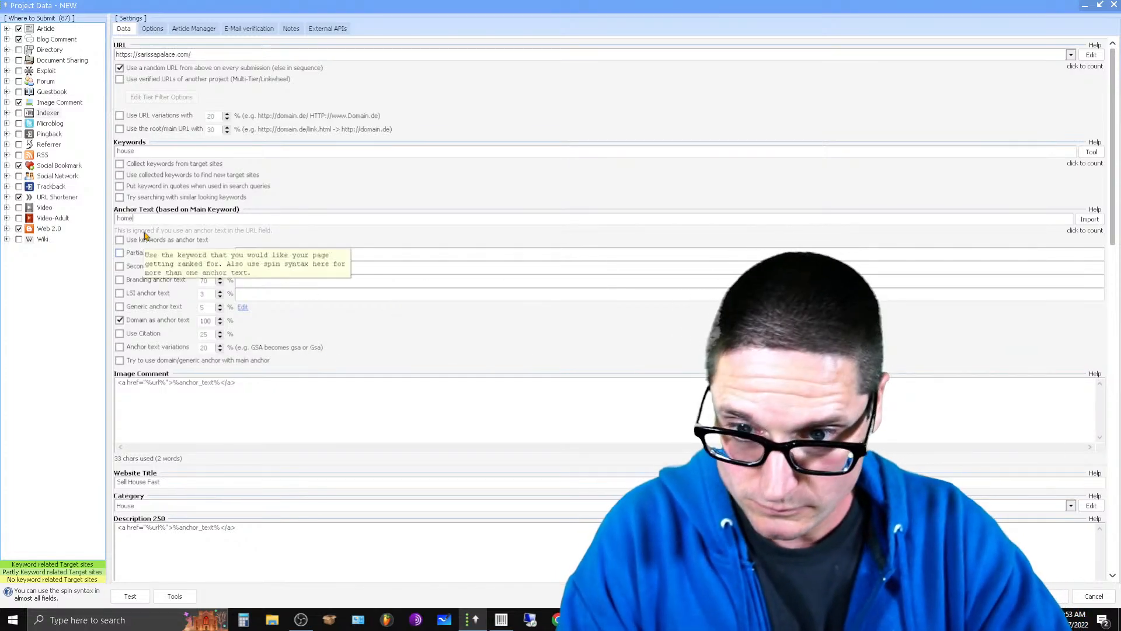
pyautogui.moveTo(144, 220); pyautogui.dragTo(91, 231)
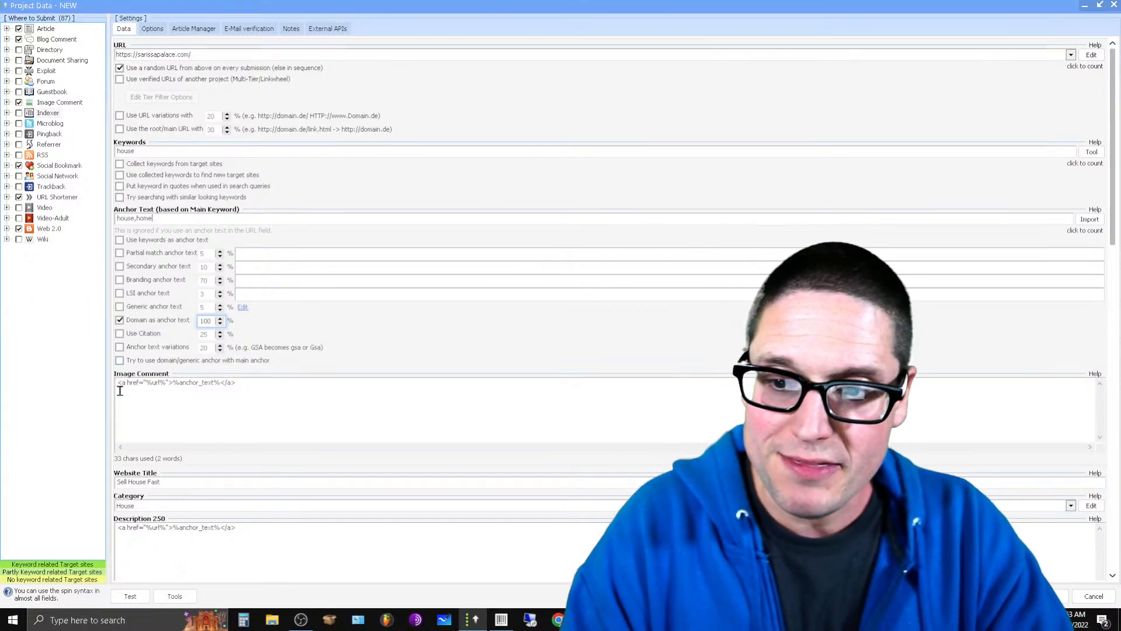
# - Examine the link template in the Image Comment field and the editing options available for it
pyautogui.moveTo(256, 383); pyautogui.dragTo(82, 392)
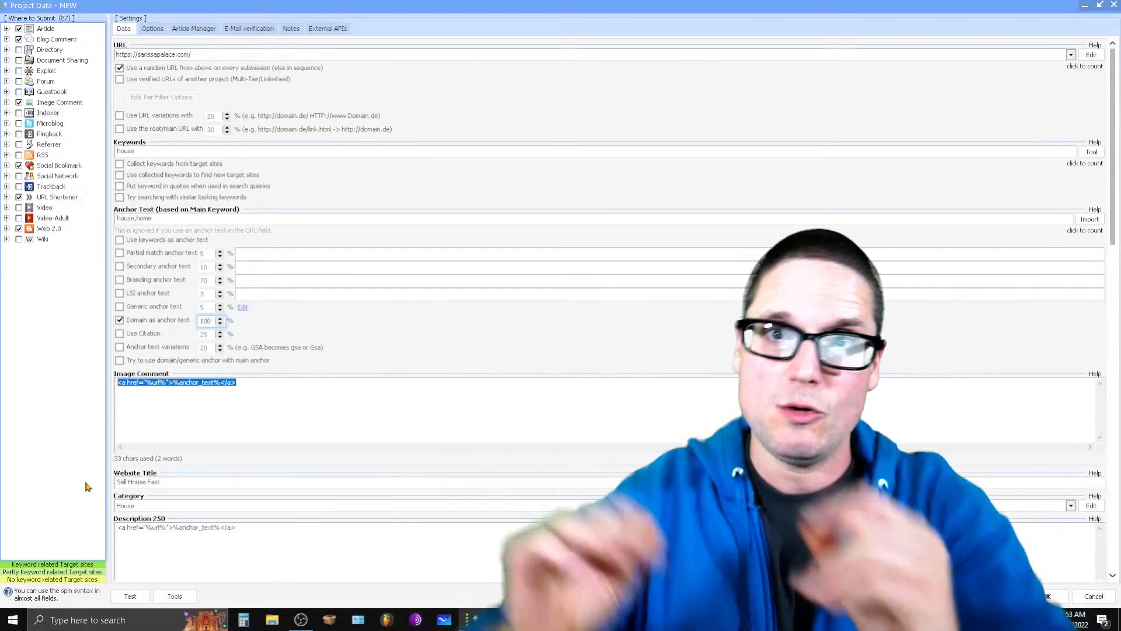
pyautogui.click(154, 411)
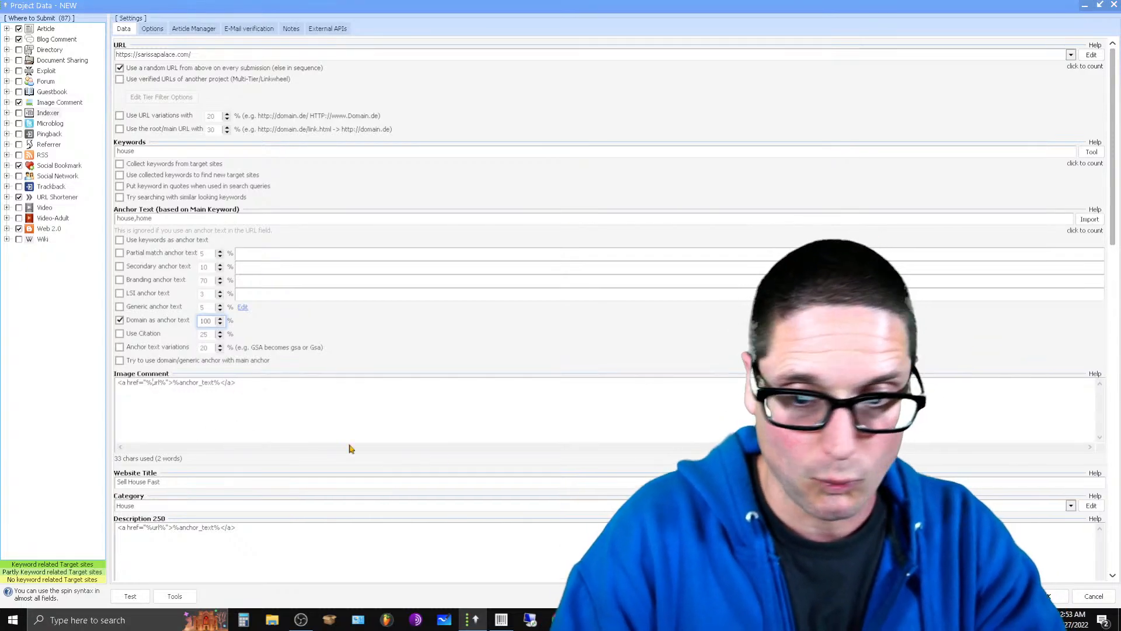
pyautogui.rightClick(352, 413)
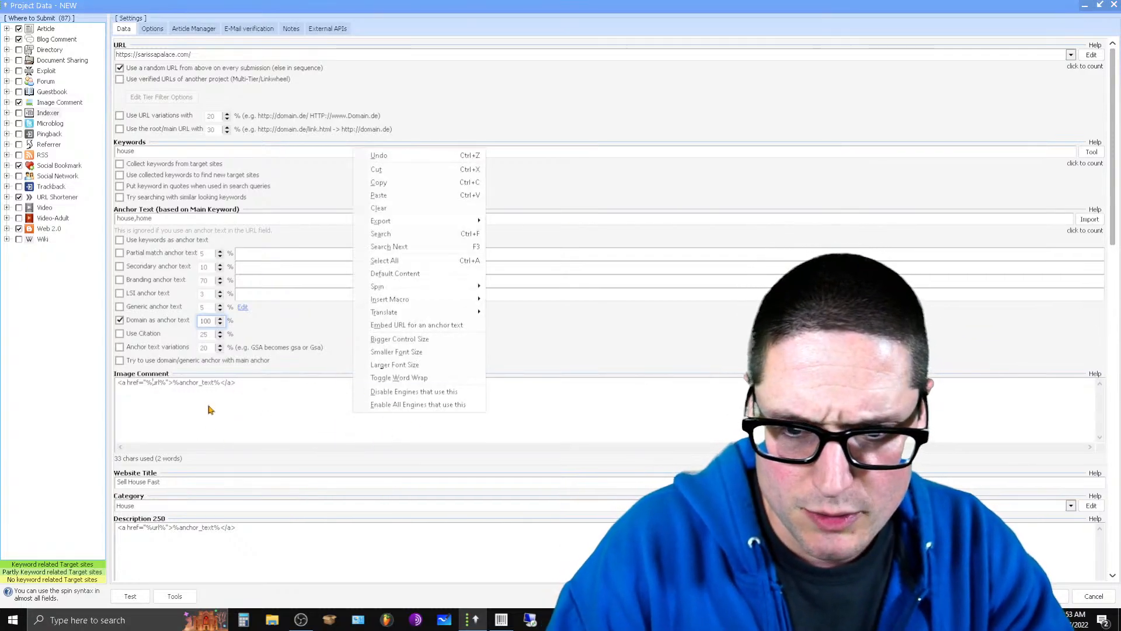
pyautogui.click(211, 410)
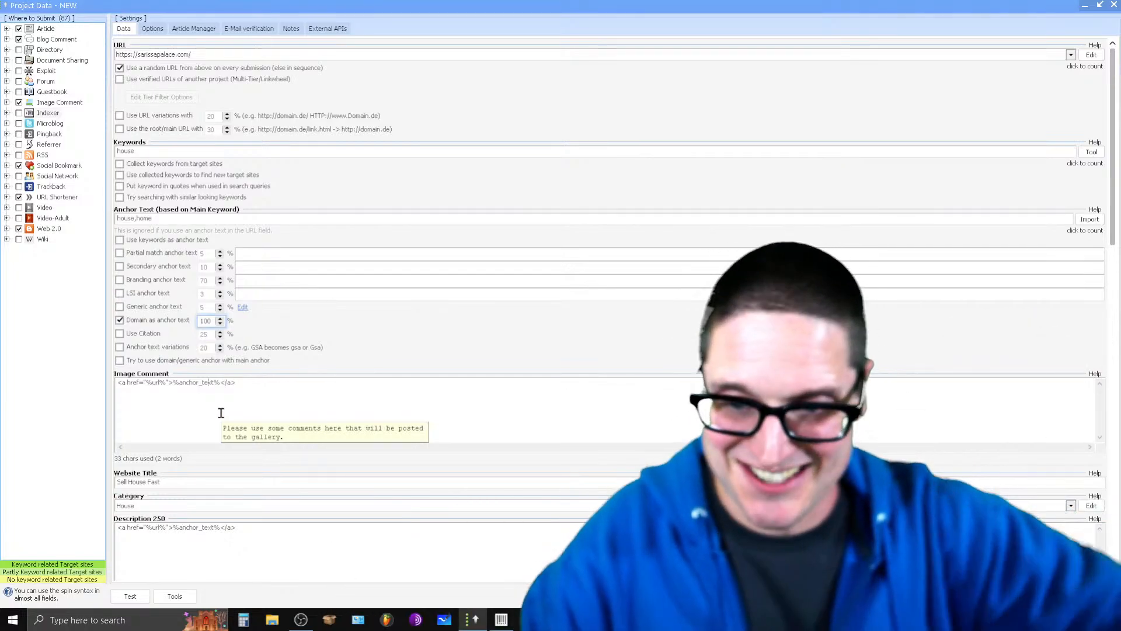
# - Copy the whole Image Comment link template and paste it into a new Notepad document
pyautogui.moveTo(257, 385); pyautogui.dragTo(116, 392)
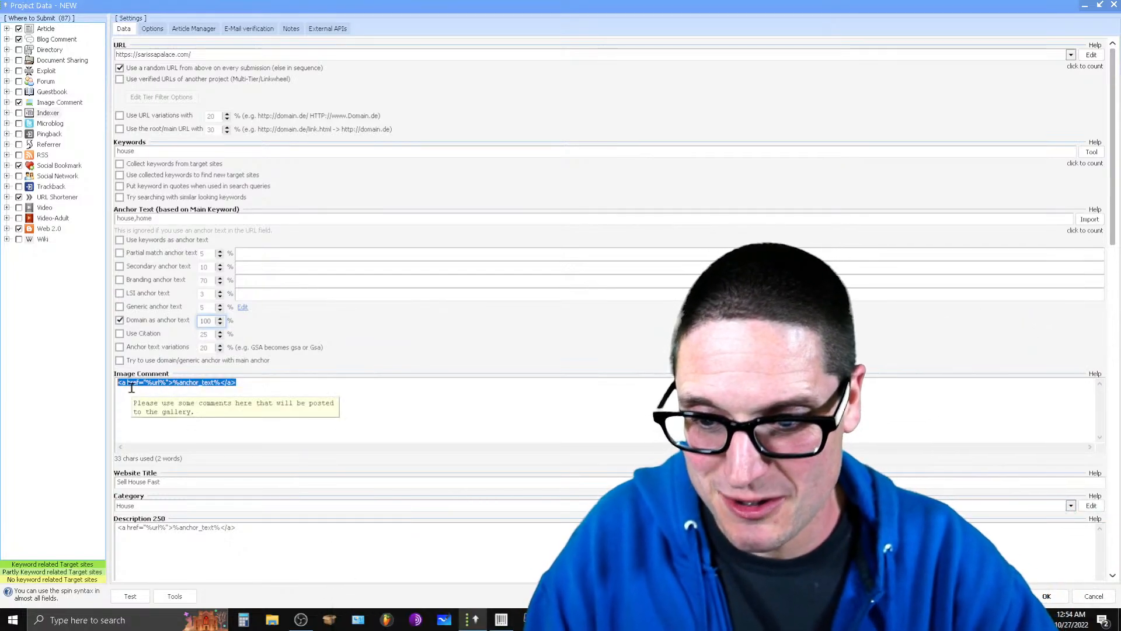
pyautogui.rightClick(132, 387)
pyautogui.click(174, 160)
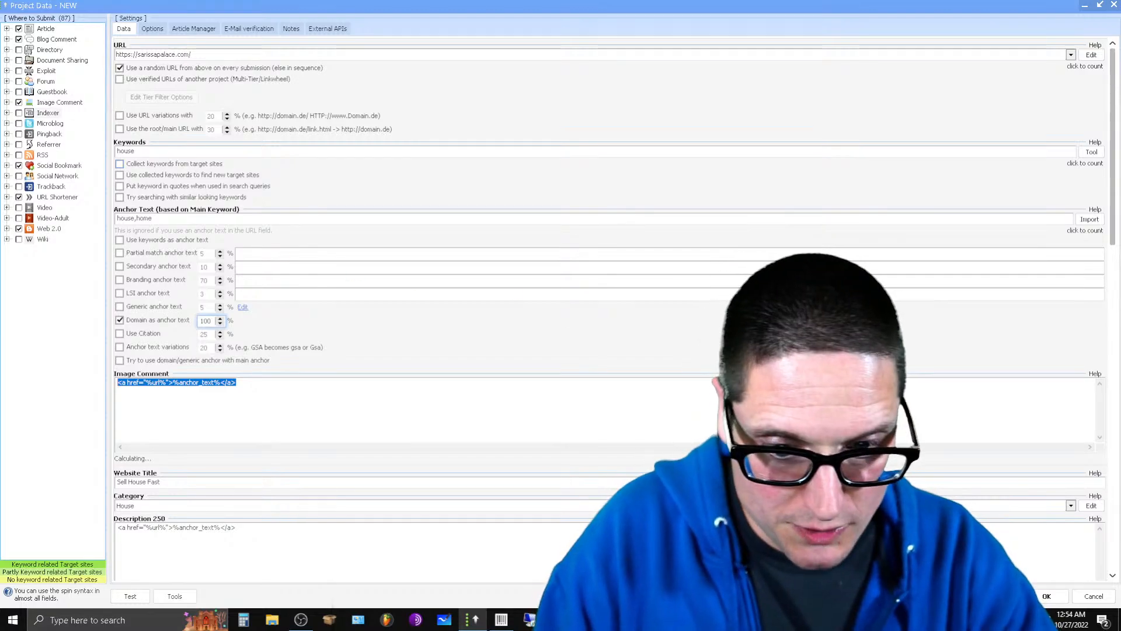
pyautogui.rightClick(702, 620)
pyautogui.click(695, 543)
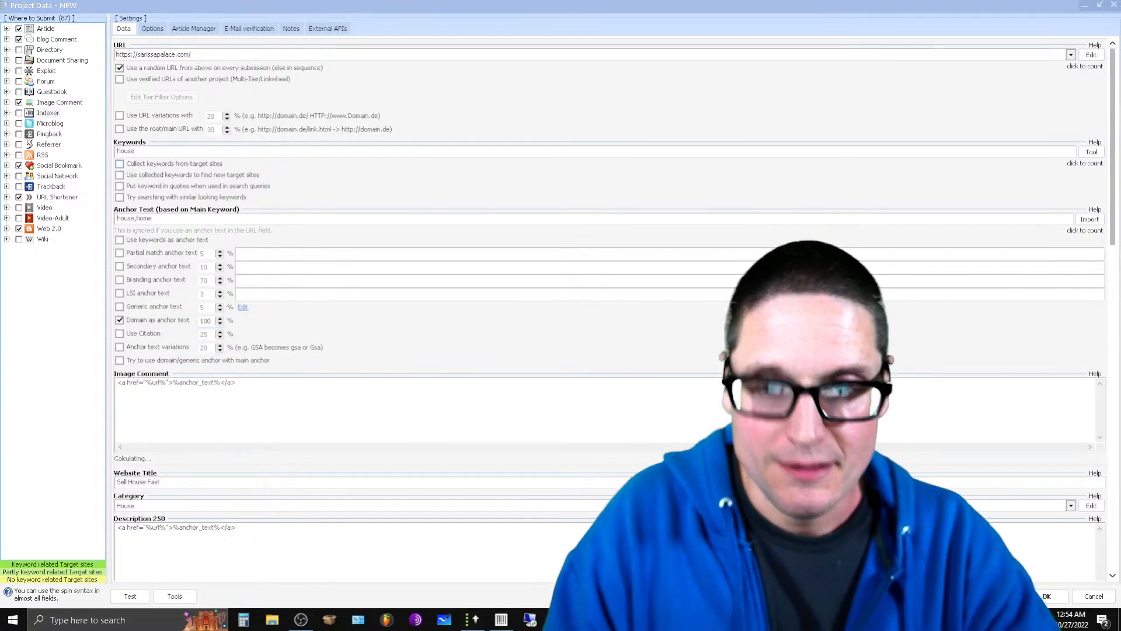
pyautogui.hotkey('ctrl', 'v')
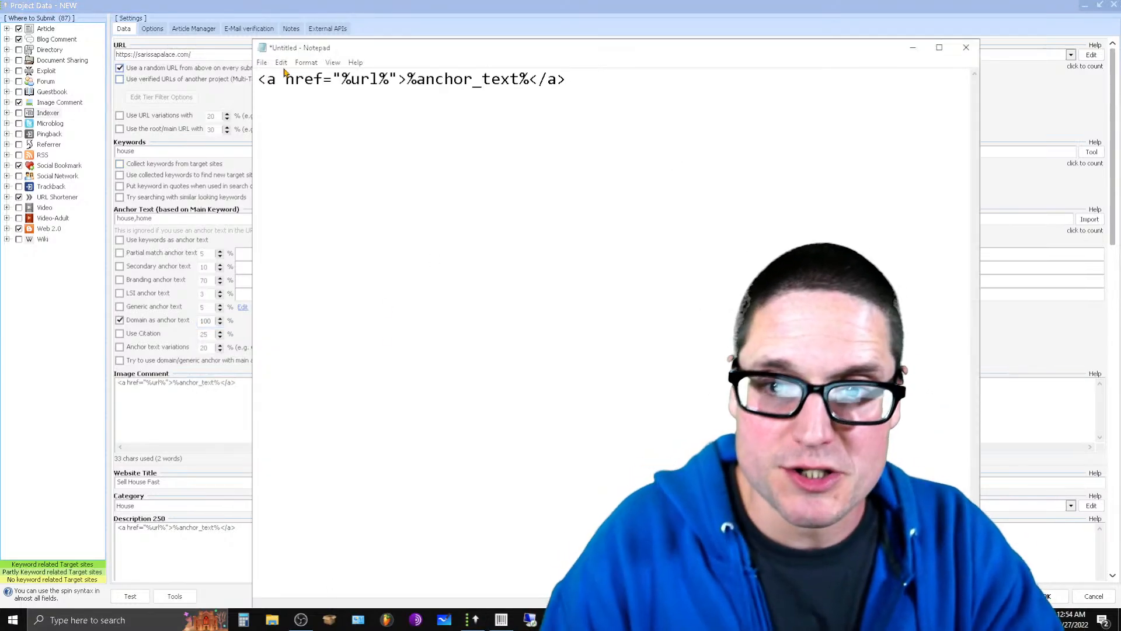
# - Set the font size of the Notepad text to 28
pyautogui.click(306, 63)
pyautogui.click(325, 88)
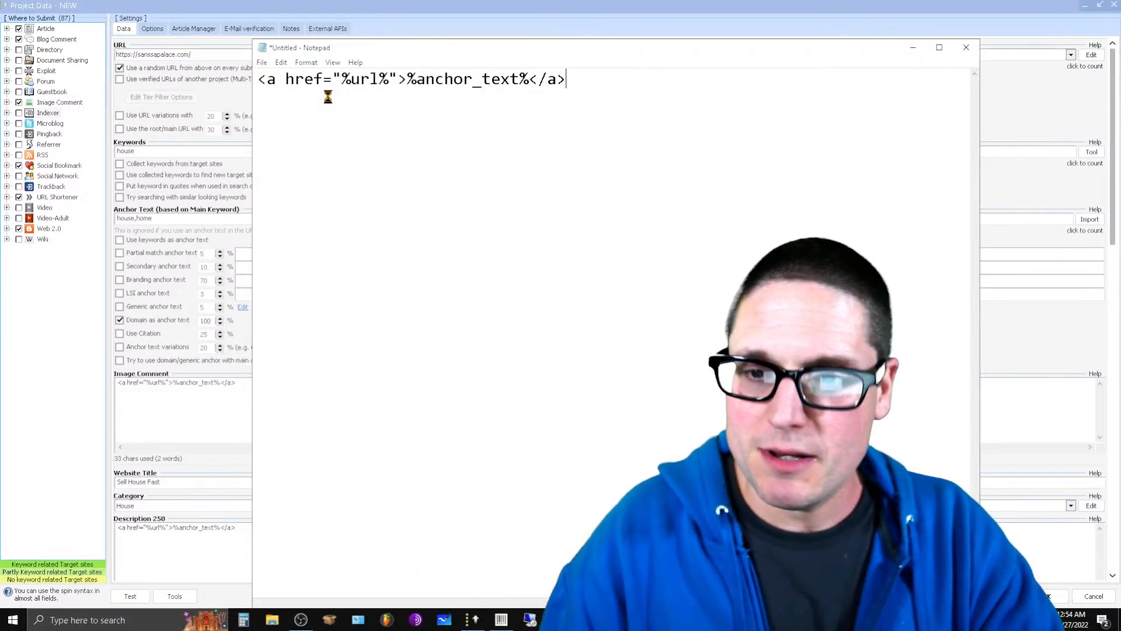
pyautogui.click(483, 200)
pyautogui.click(488, 208)
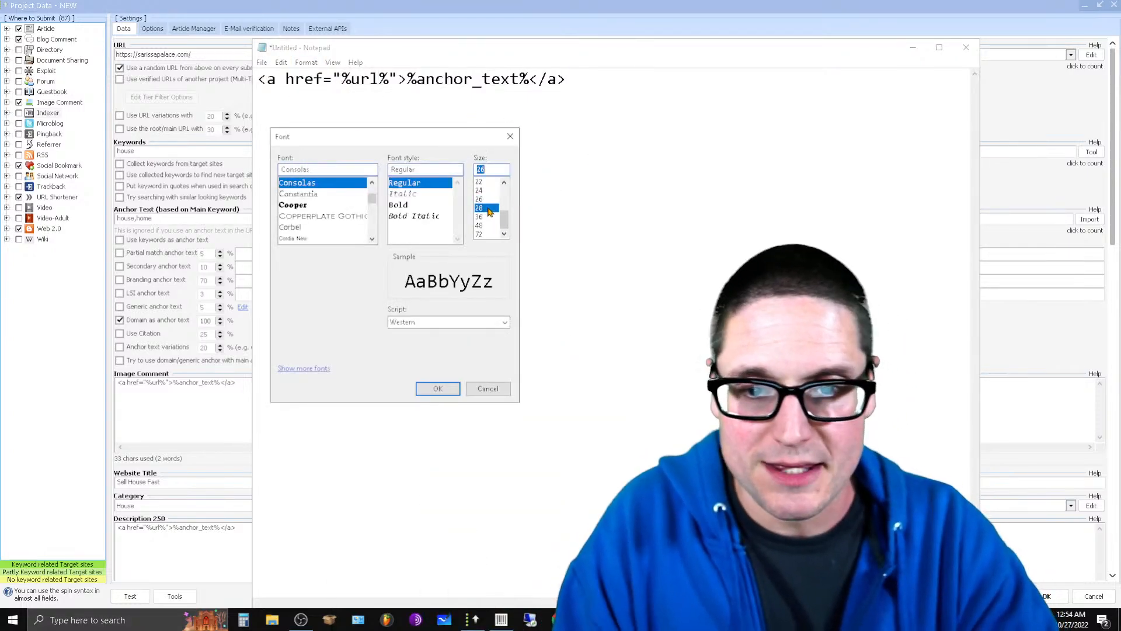
pyautogui.click(451, 391)
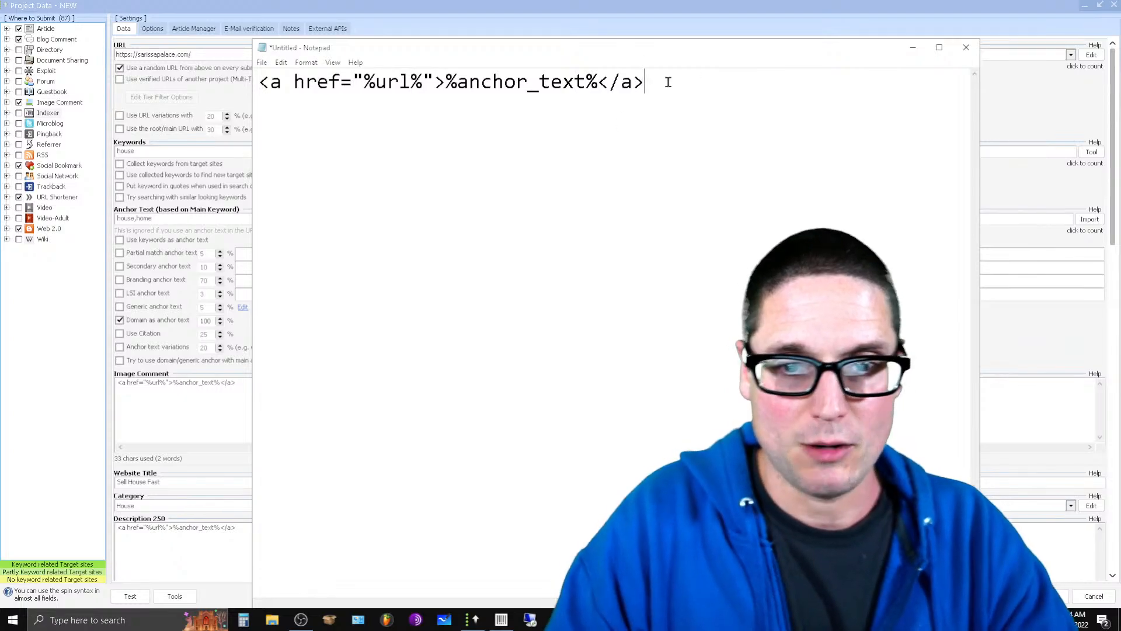
# - Examine the %url% part and the whole link template in Notepad, then compare them with the URL and Image Comment fields in GSA Search Engine Ranker
pyautogui.moveTo(367, 86); pyautogui.dragTo(430, 86)
pyautogui.click(461, 104)
pyautogui.moveTo(728, 80); pyautogui.dragTo(262, 176)
pyautogui.click(601, 266)
pyautogui.moveTo(695, 75); pyautogui.dragTo(99, 123)
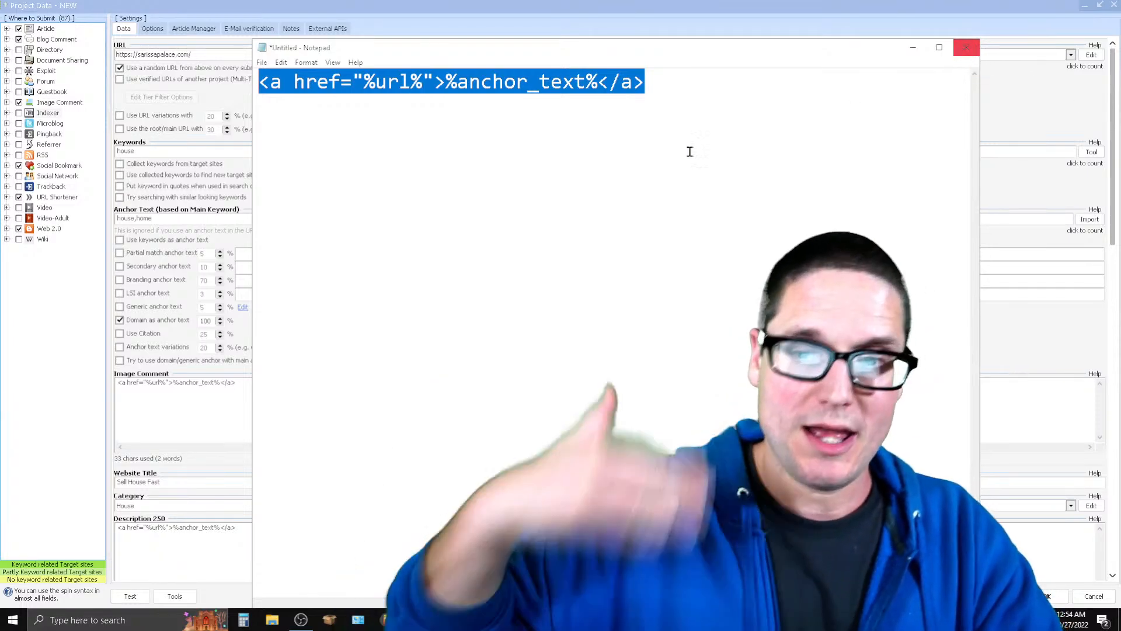
pyautogui.click(220, 56)
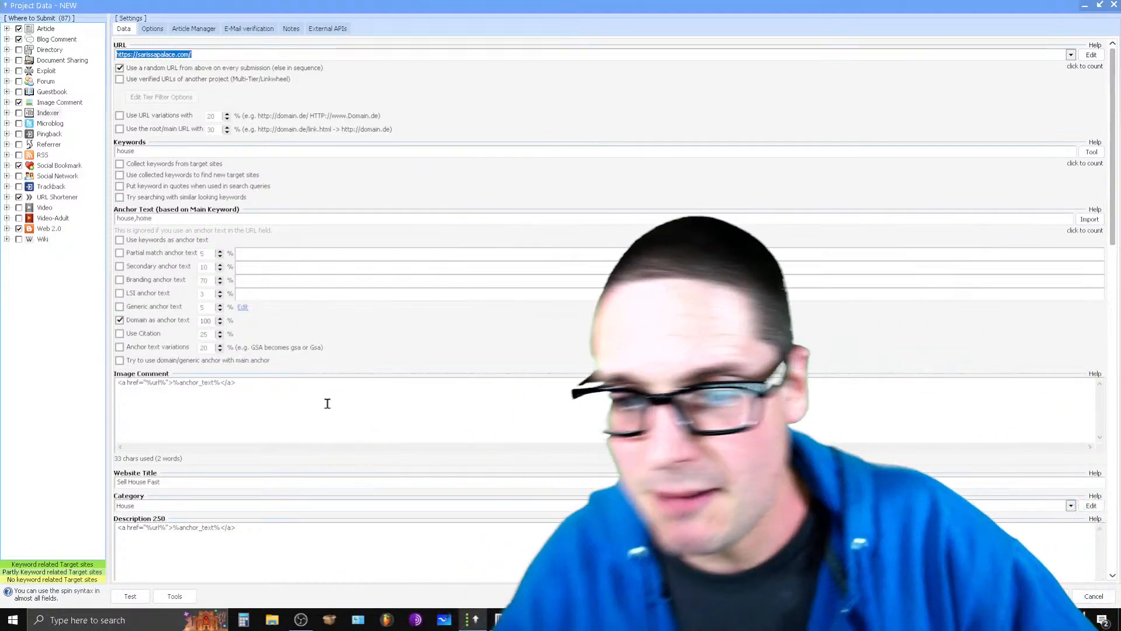
pyautogui.click(308, 393)
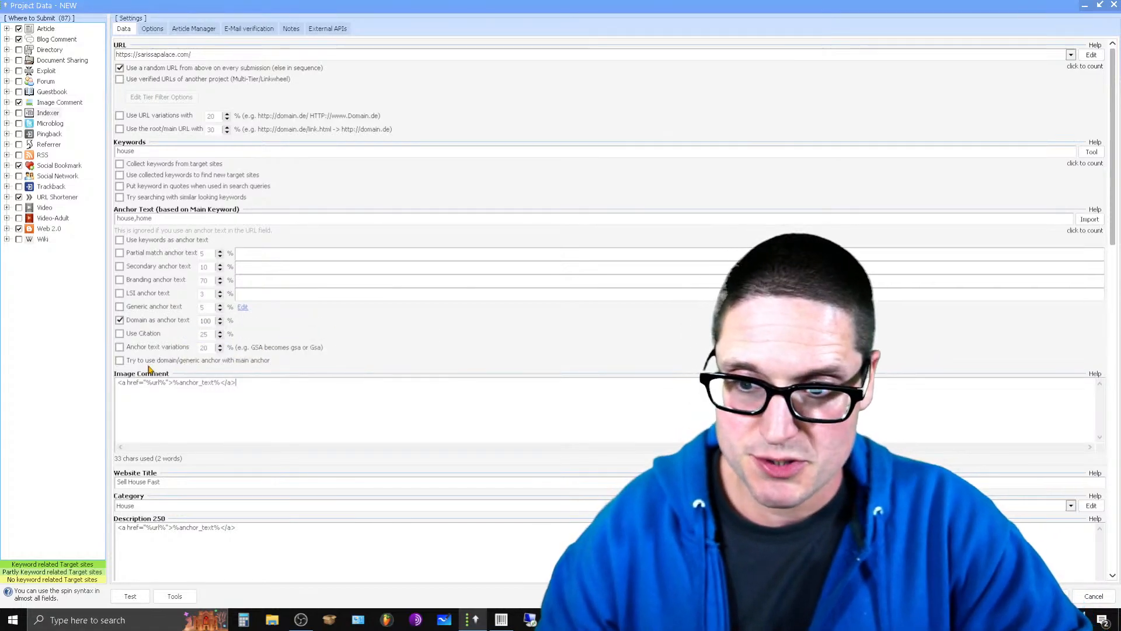
pyautogui.moveTo(280, 384); pyautogui.dragTo(85, 388)
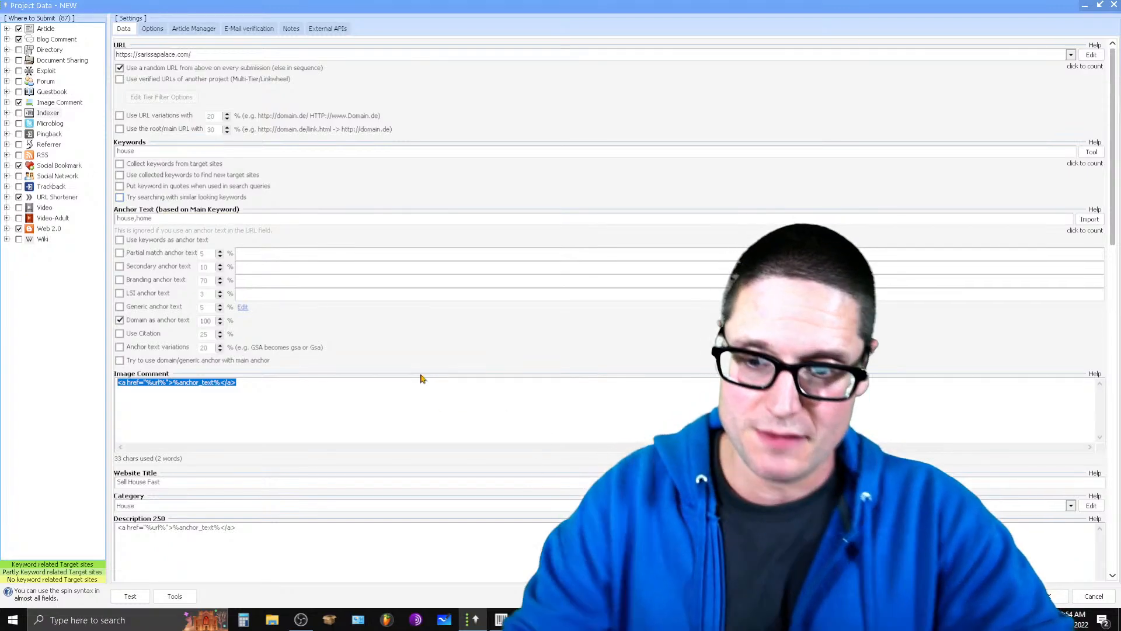
# - Copy the whole link template from the Description 250 field
pyautogui.scroll(-2, 421, 376)
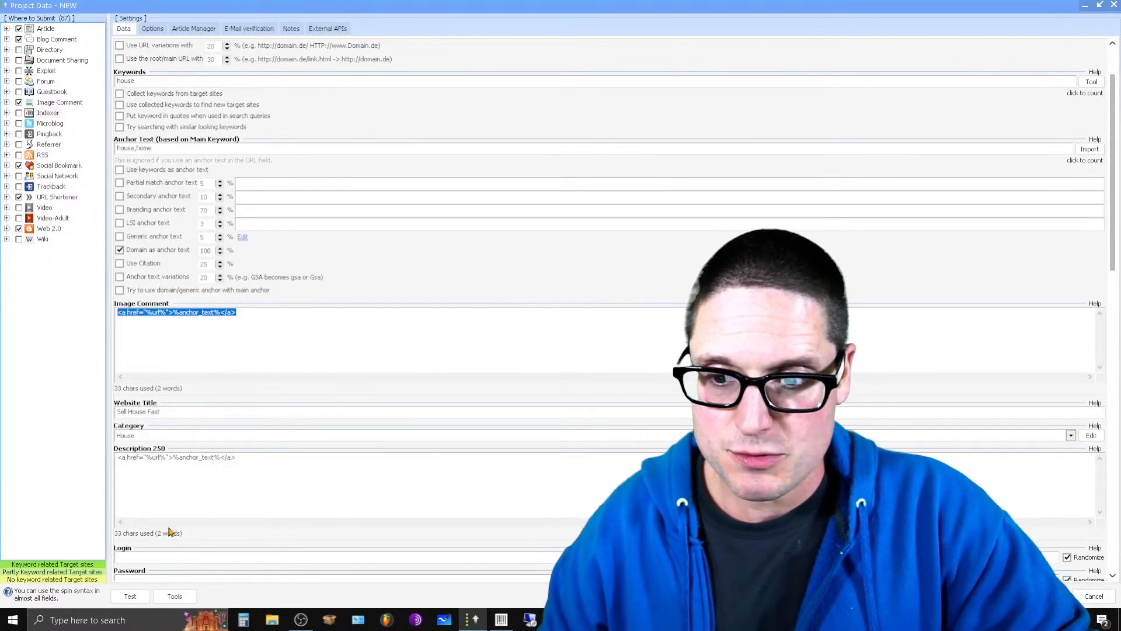
pyautogui.moveTo(271, 461); pyautogui.dragTo(116, 469)
pyautogui.hotkey('ctrl', 'c')
# - Insert the copied link template into the About Yourself spin text, in the variant about having two children
pyautogui.scroll(-2, 482, 406)
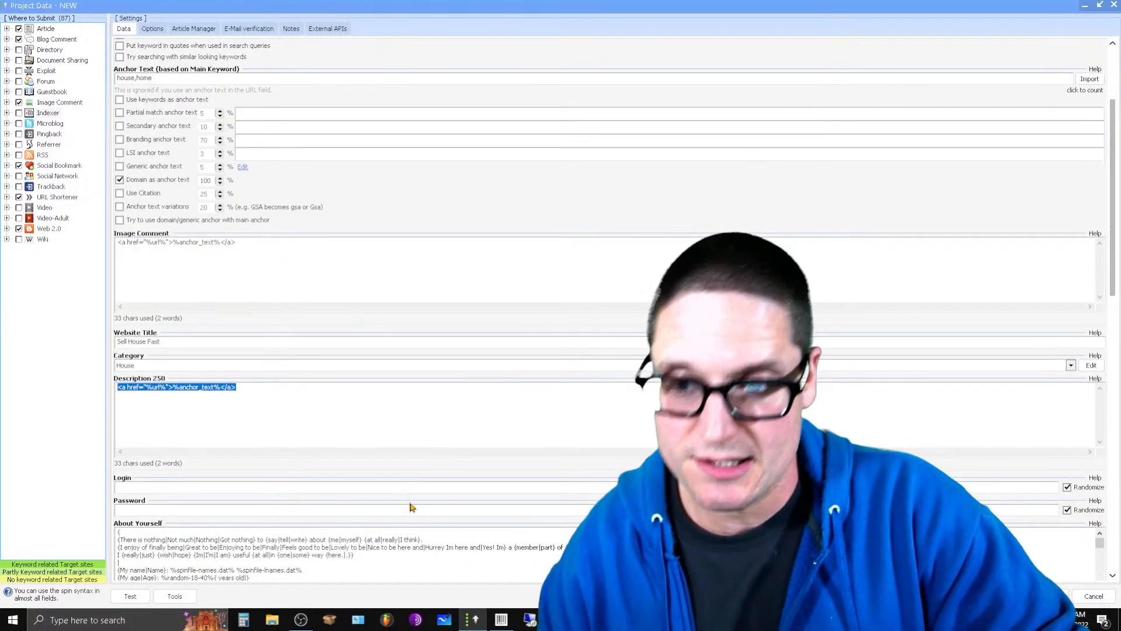
pyautogui.scroll(-4, 410, 507)
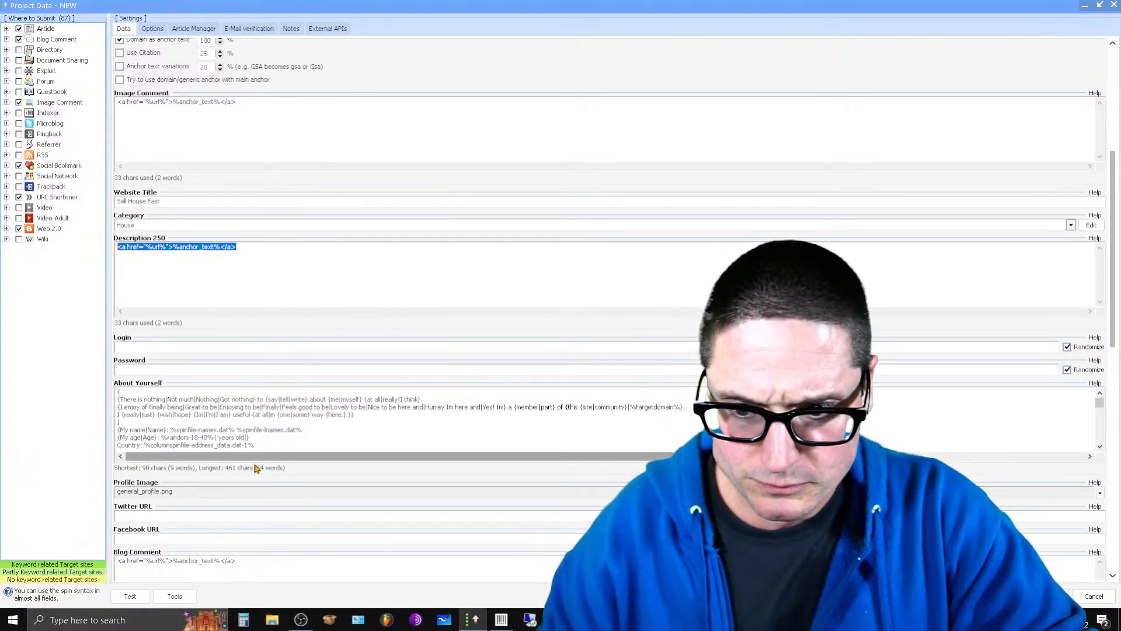
pyautogui.moveTo(125, 404); pyautogui.dragTo(409, 458)
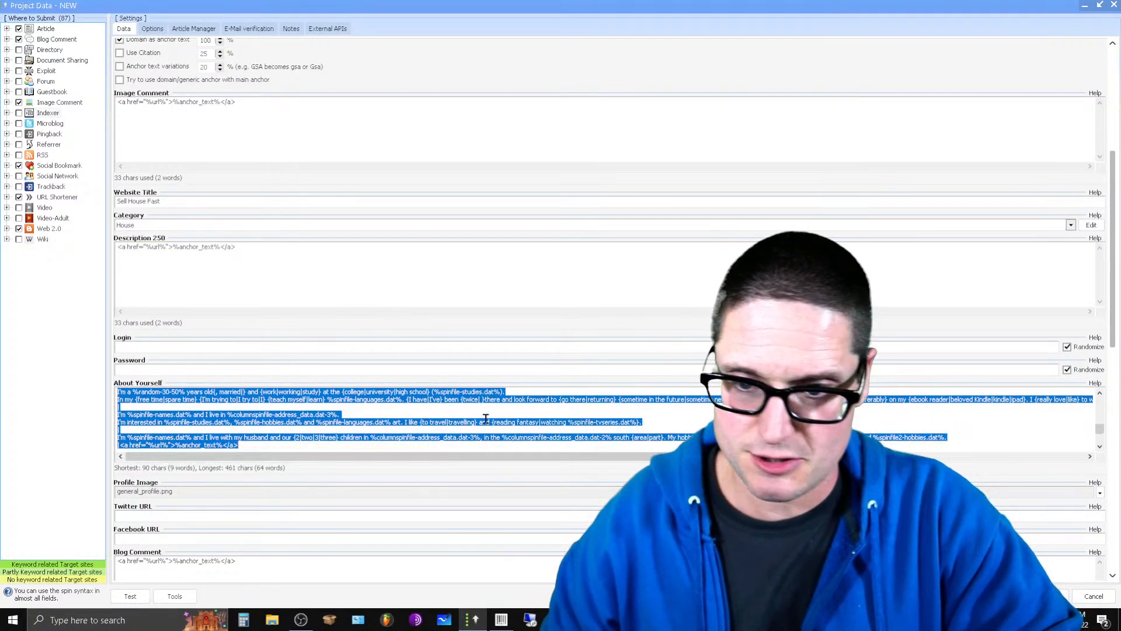
pyautogui.click(512, 416)
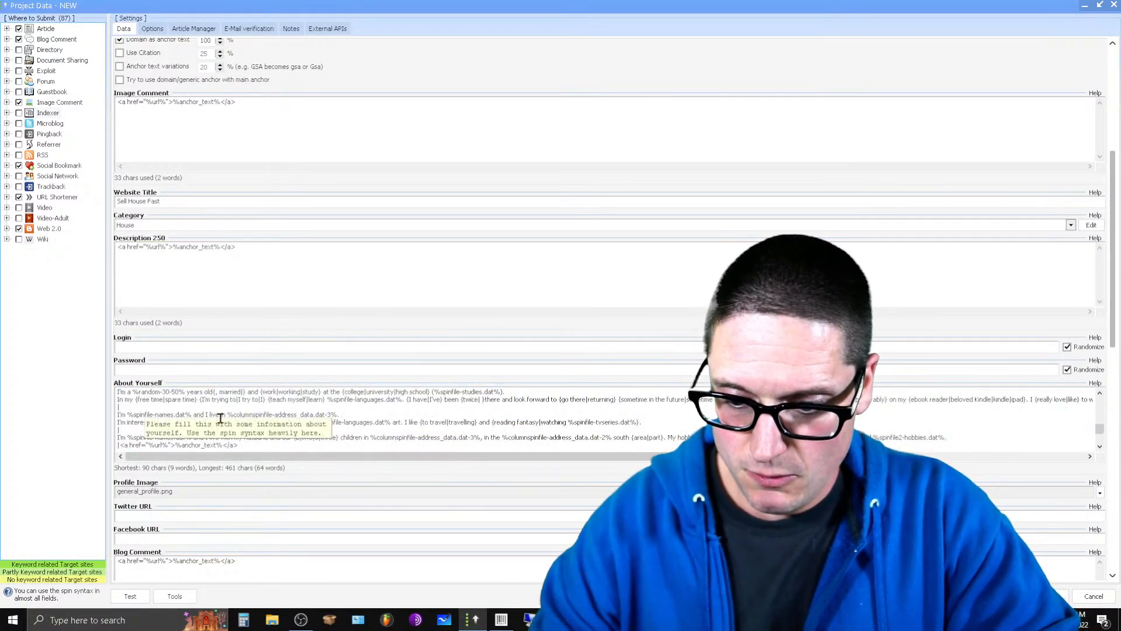
pyautogui.scroll(5, 198, 421)
pyautogui.scroll(-5, 203, 464)
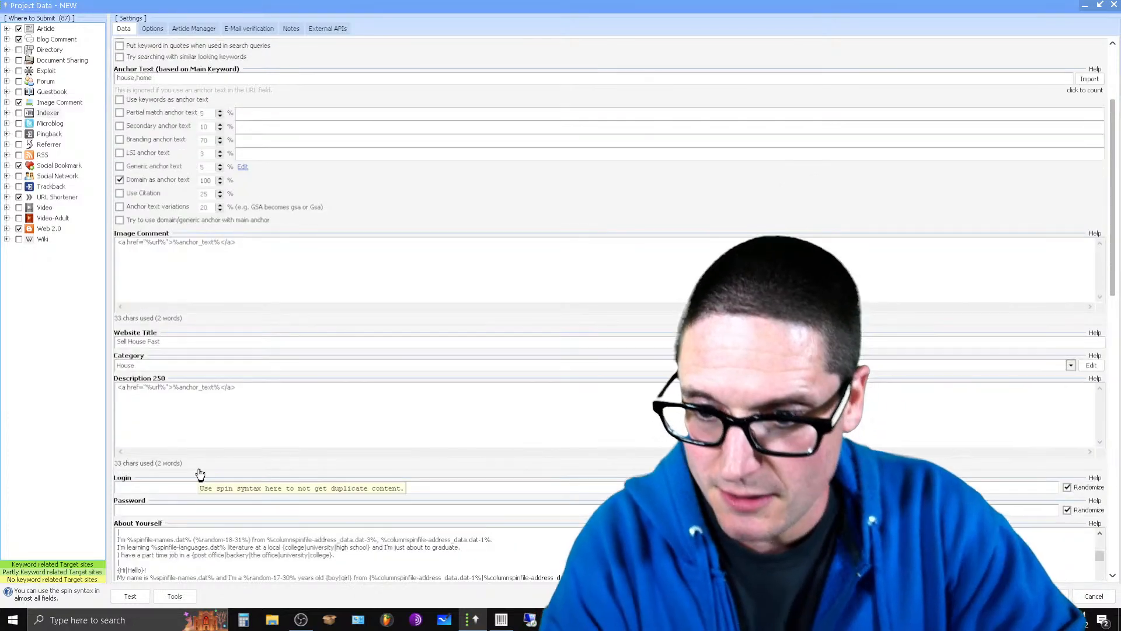
pyautogui.scroll(3, 173, 433)
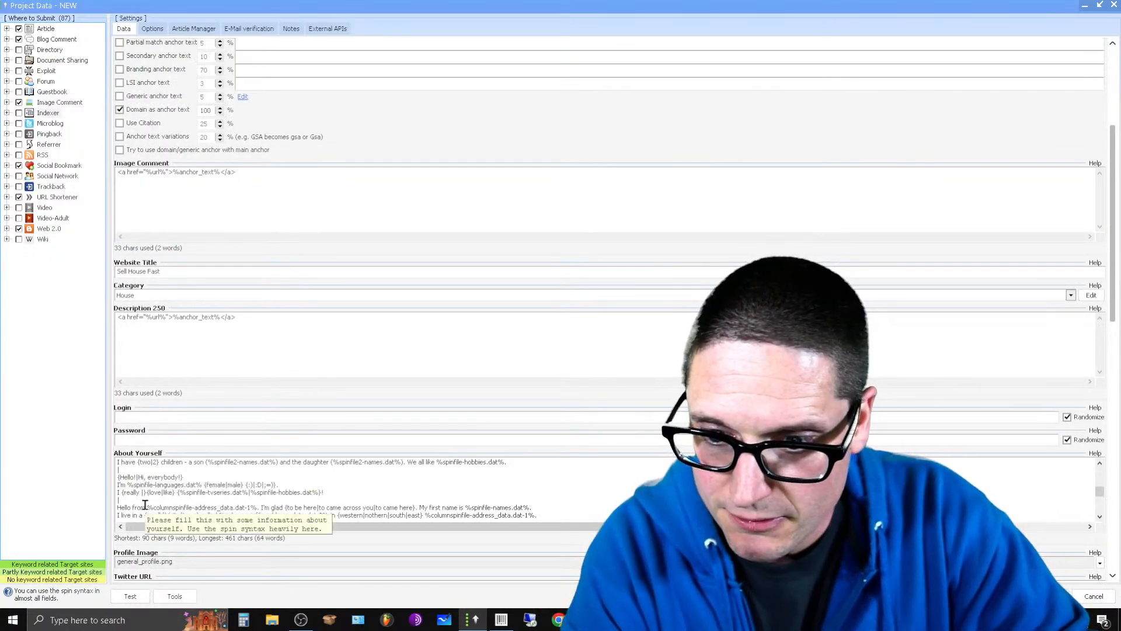
pyautogui.press('Return')
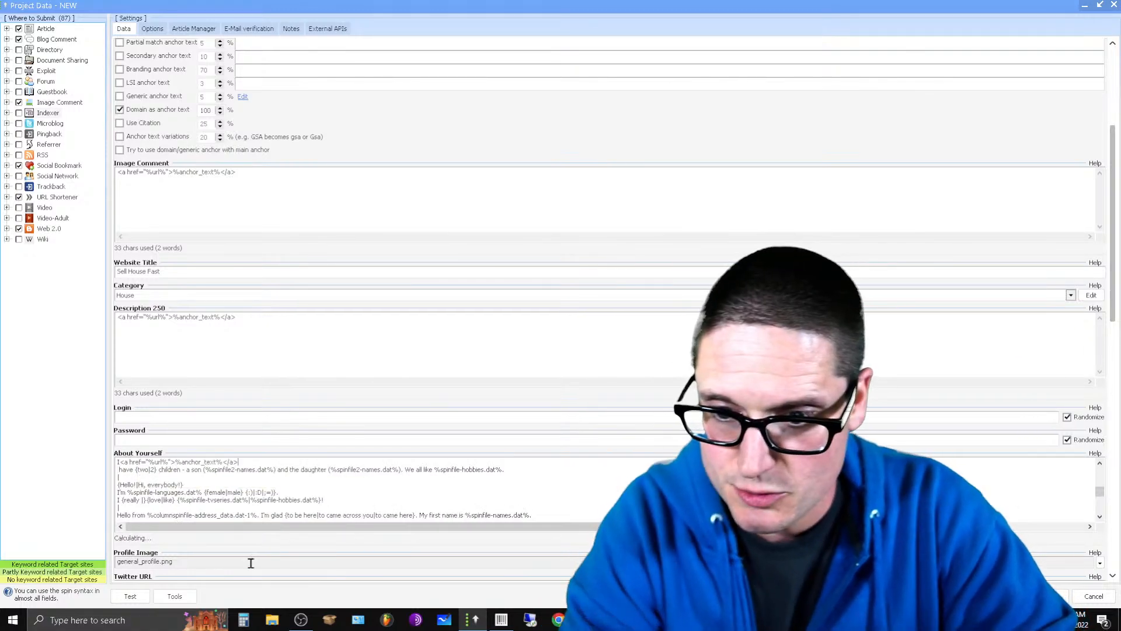
# - Examine the file browser for choosing a Profile Image and leave it without choosing a file
pyautogui.scroll(-3, 330, 458)
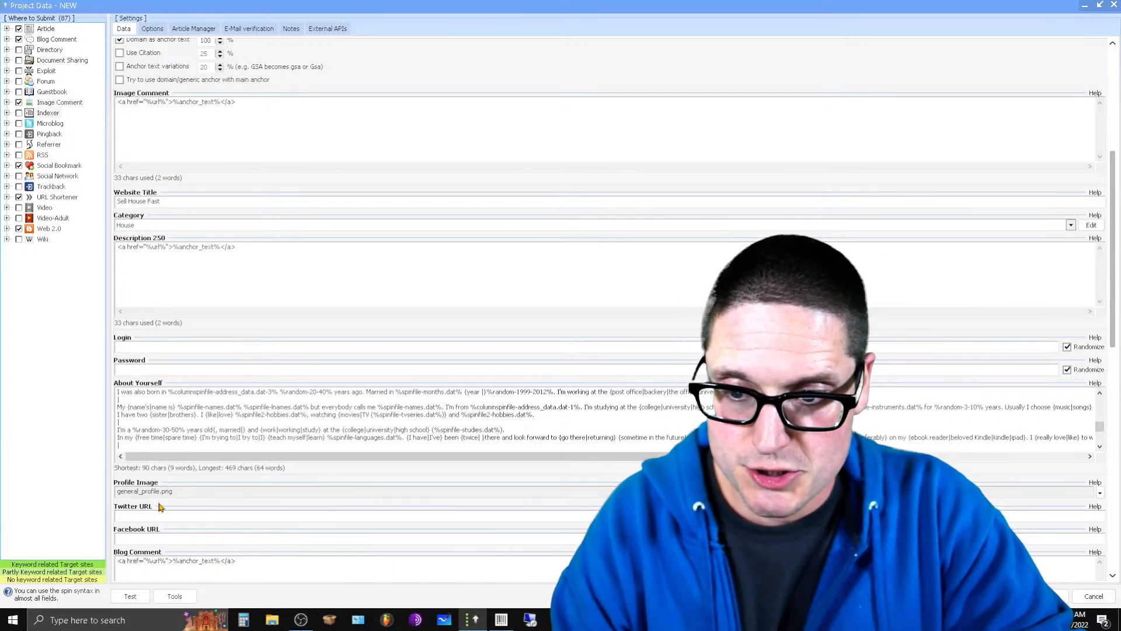
pyautogui.click(1101, 494)
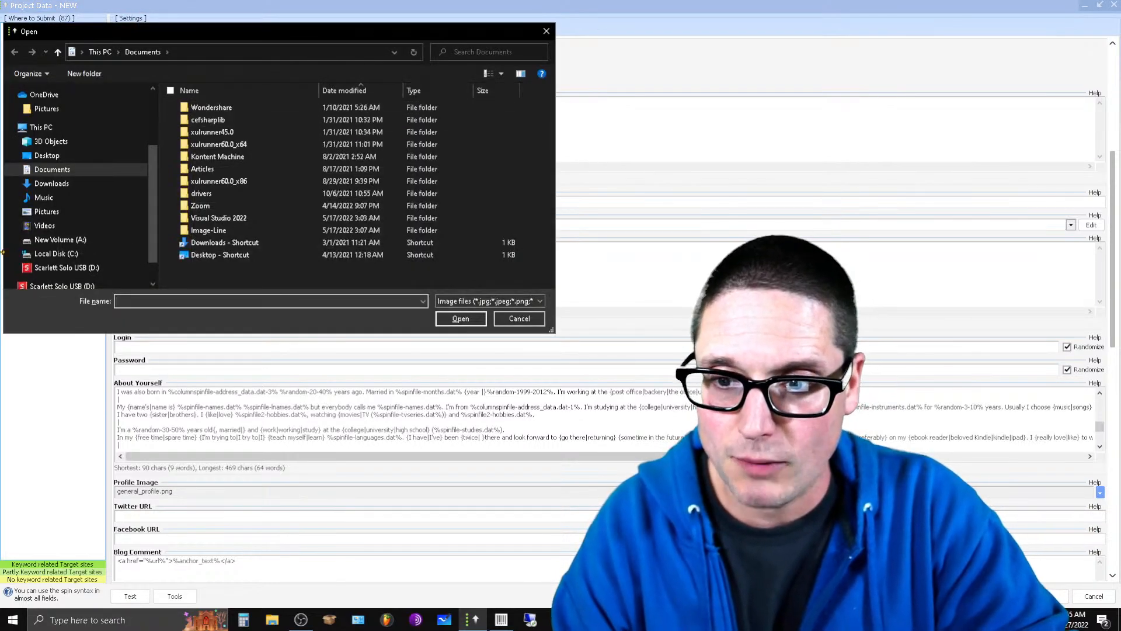
pyautogui.click(547, 31)
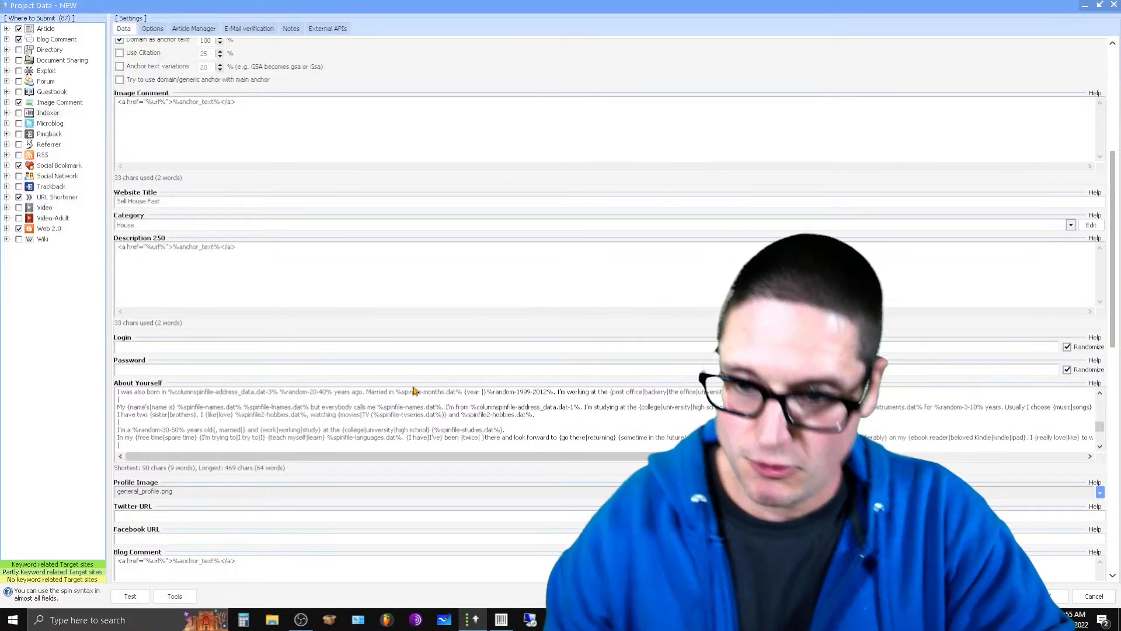
# - Look through the remaining data fields and exclude Social Bookmark from the platforms to submit to
pyautogui.scroll(-8, 409, 389)
pyautogui.scroll(8, 331, 202)
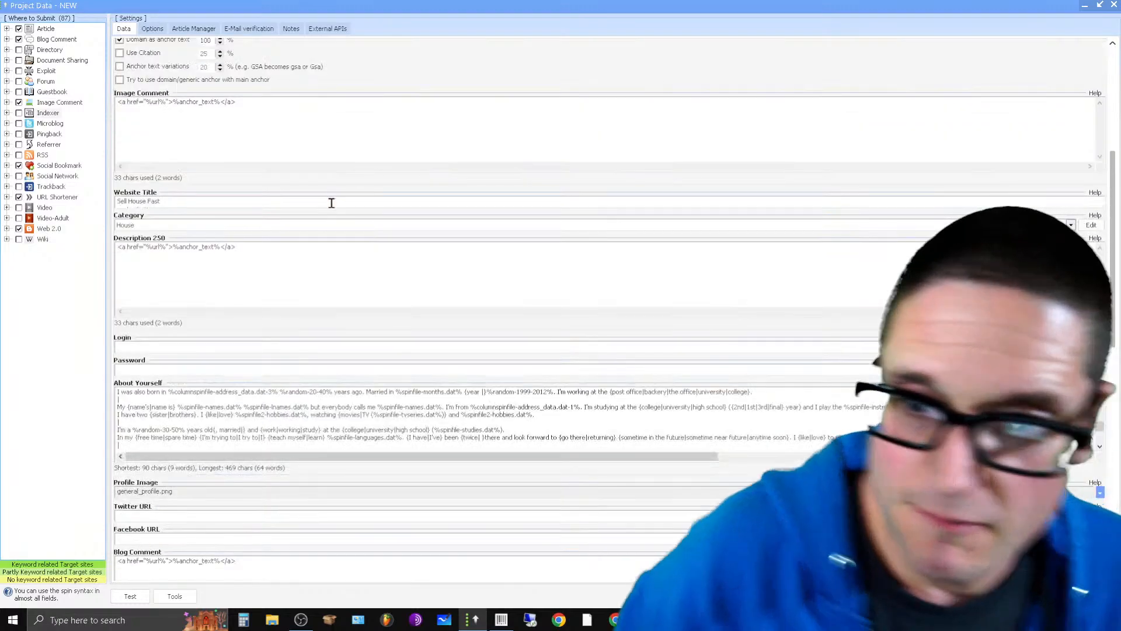
pyautogui.scroll(-8, 348, 358)
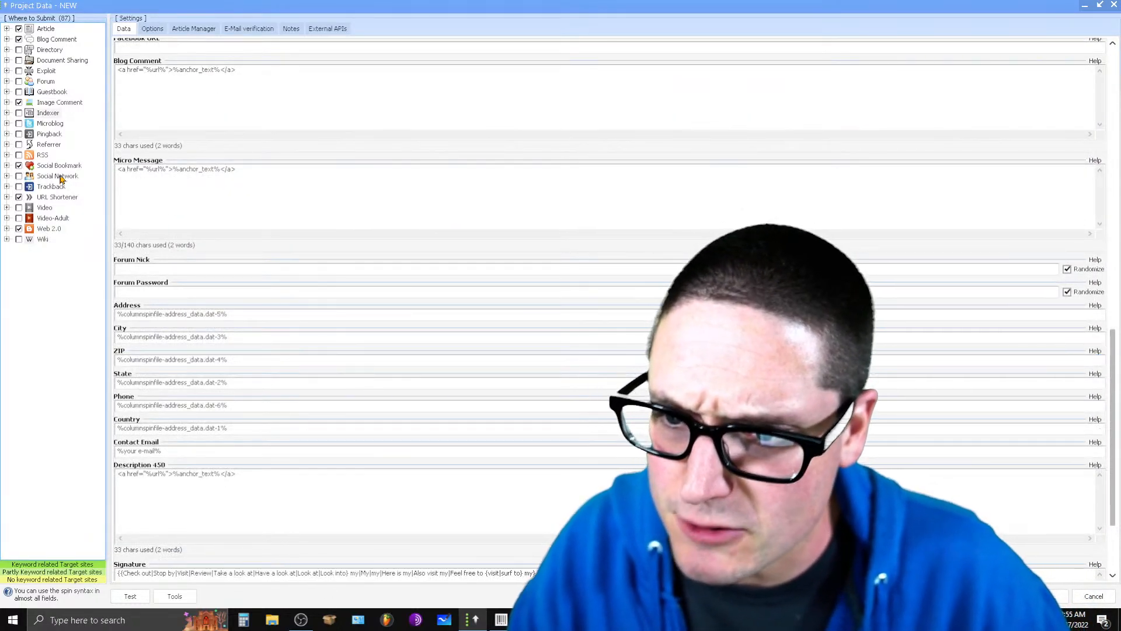
pyautogui.click(18, 165)
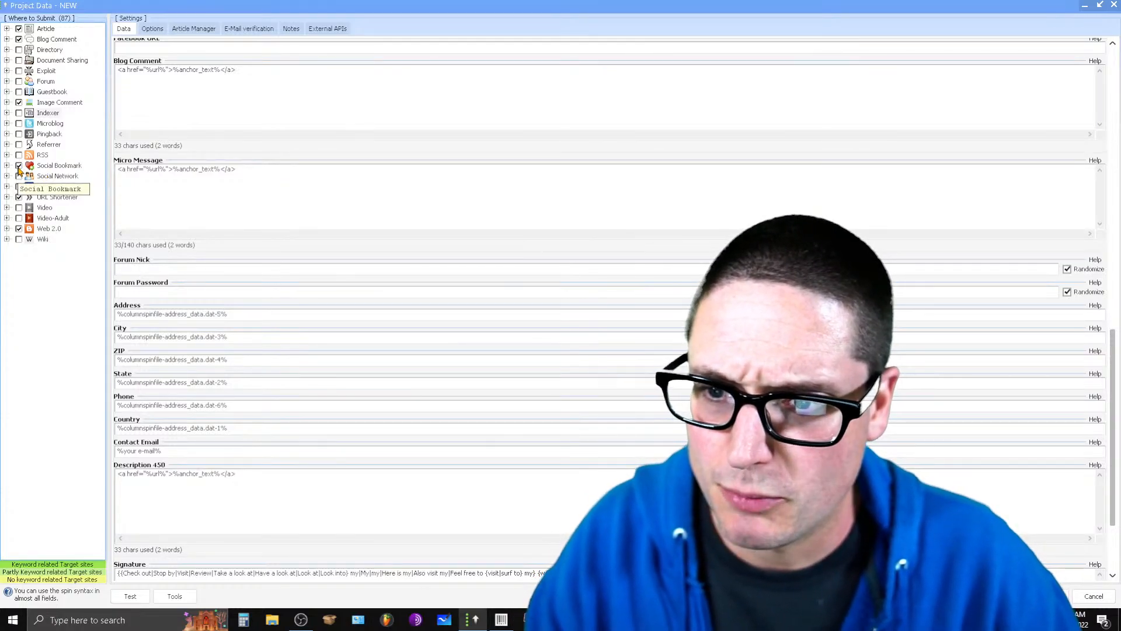
pyautogui.click(19, 166)
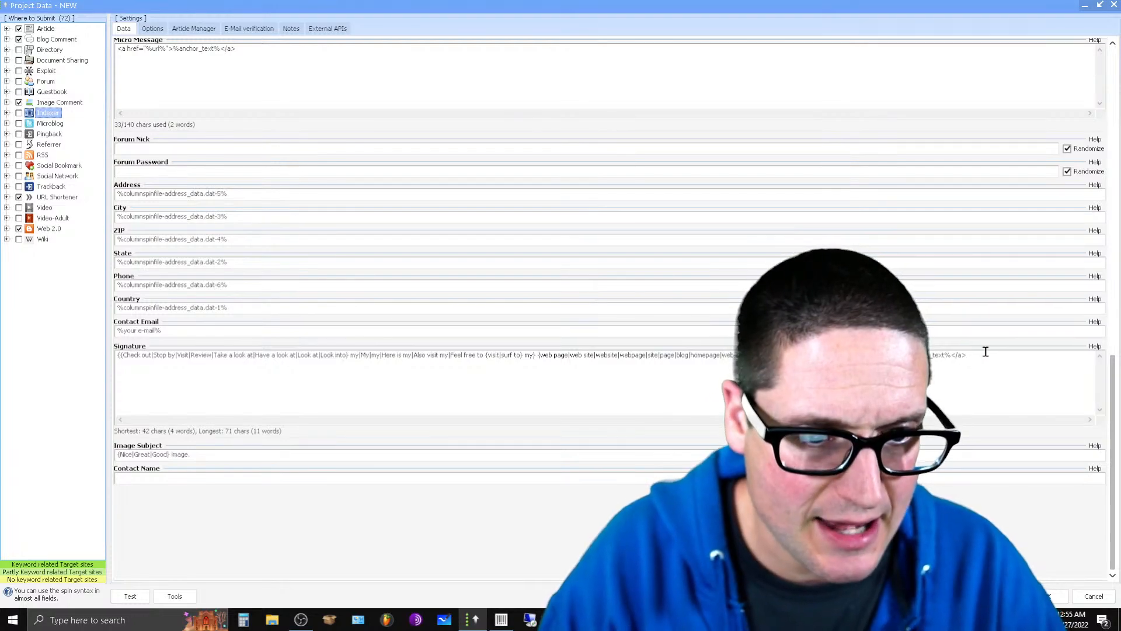
# - Replace the spun Signature text with only the link template <a href="%url%">%anchor_text%</a>
pyautogui.moveTo(967, 355); pyautogui.dragTo(922, 354)
pyautogui.click(921, 355)
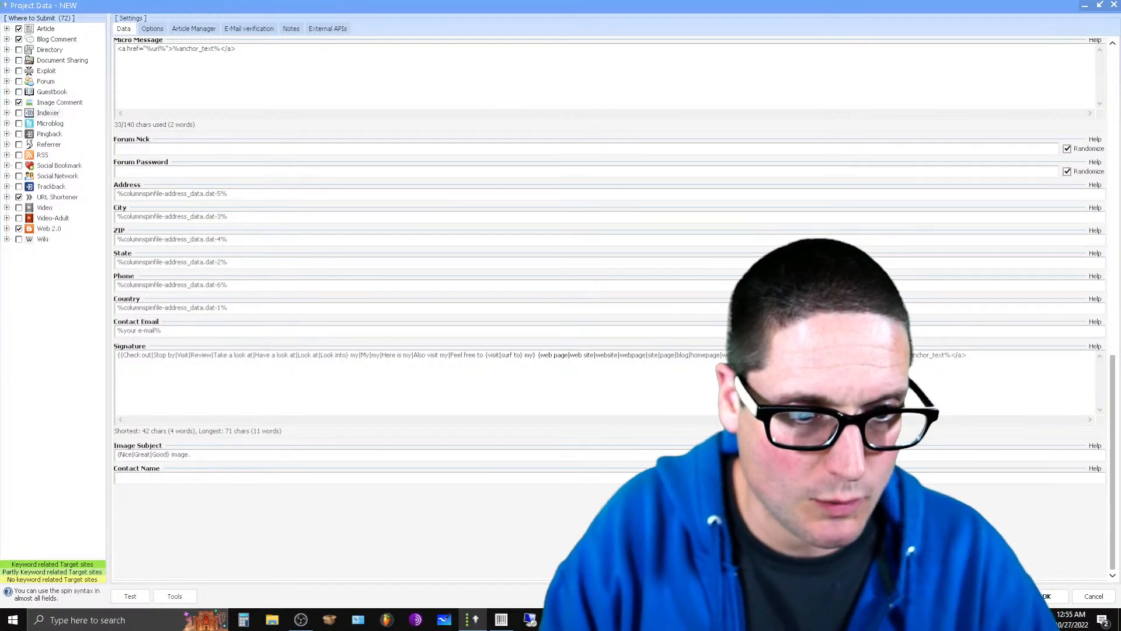
pyautogui.hotkey('ctrl', 'a')
pyautogui.press('Delete')
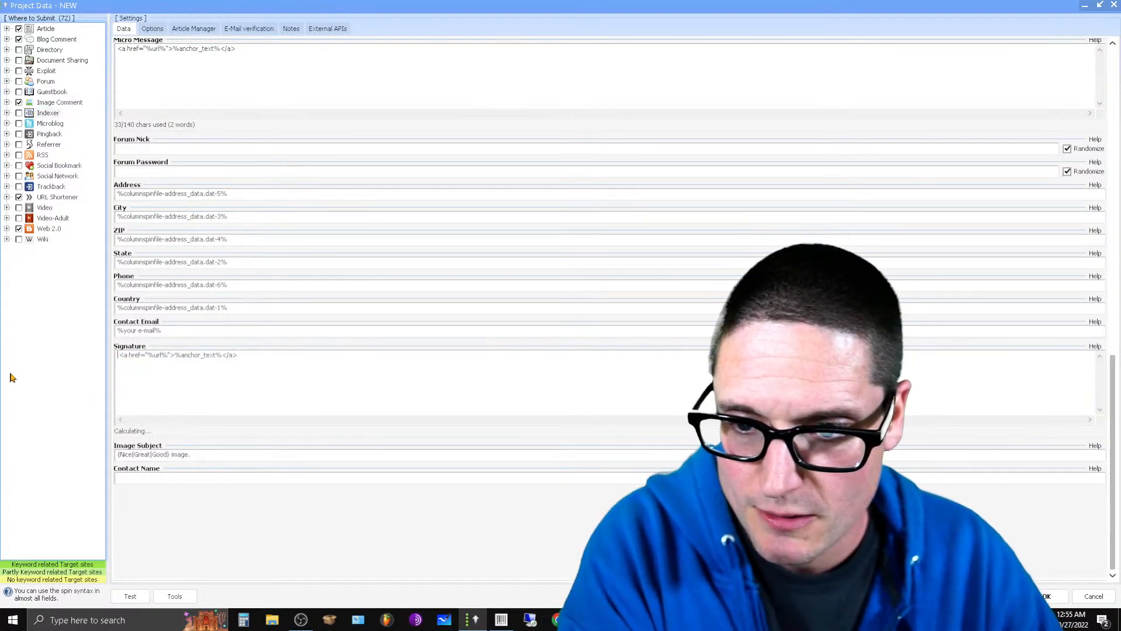
pyautogui.hotkey('ctrl', 'v')
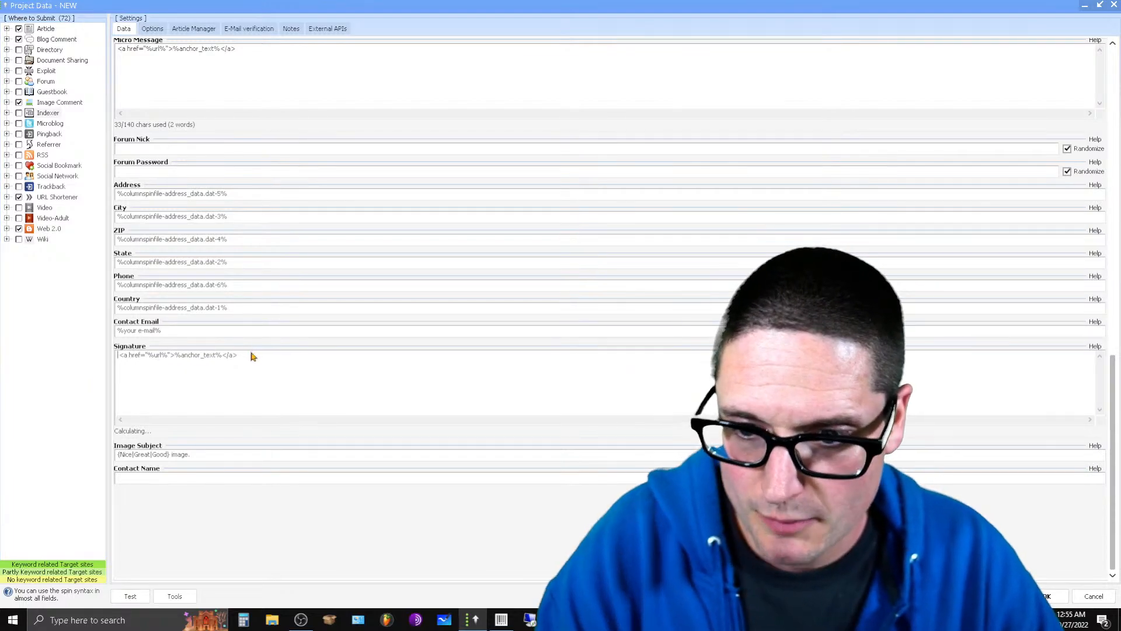
pyautogui.moveTo(252, 356); pyautogui.dragTo(12, 359)
# - Examine the placeholders in the Address, City, ZIP, State, Country and Contact Email fields and review the project's other data fields
pyautogui.scroll(2, 318, 400)
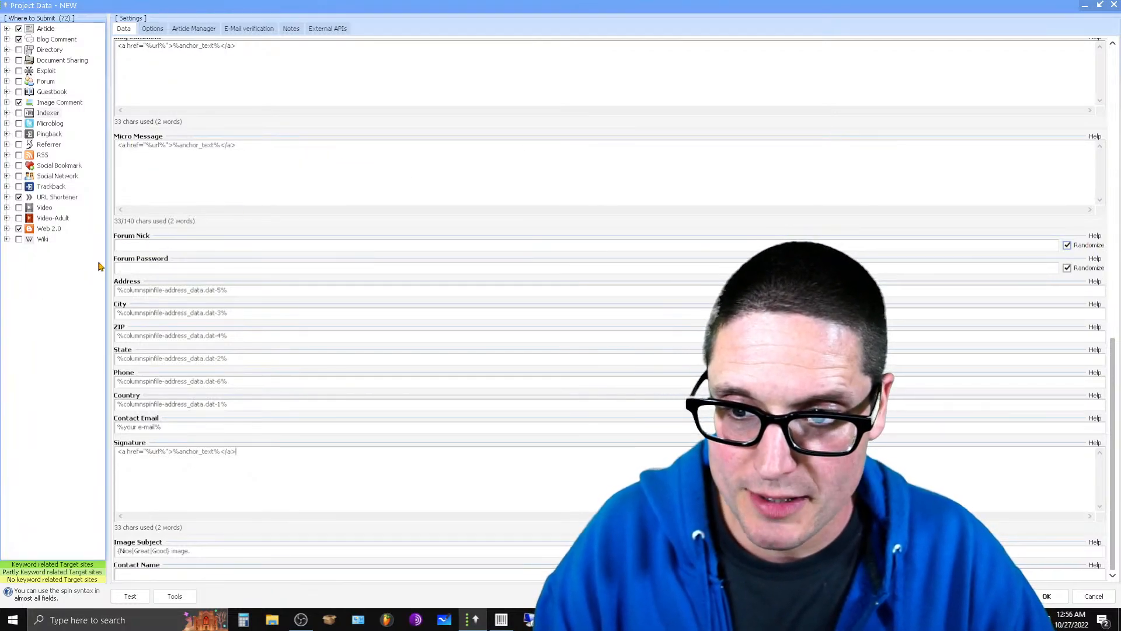
pyautogui.moveTo(234, 290); pyautogui.dragTo(117, 290)
pyautogui.moveTo(300, 315); pyautogui.dragTo(2, 346)
pyautogui.click(321, 335)
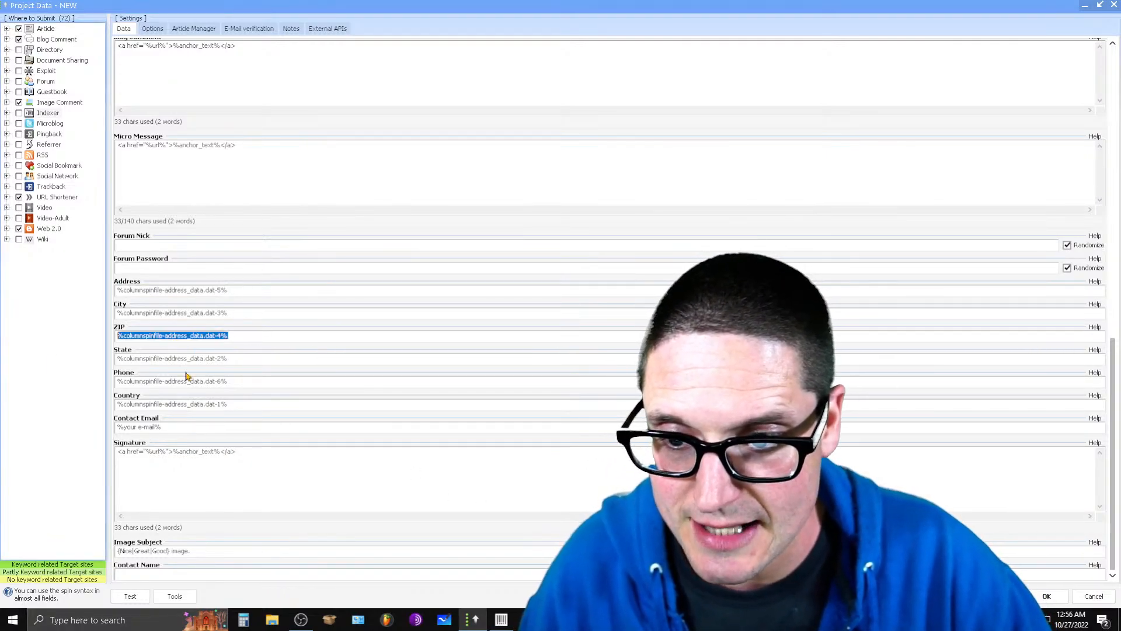
pyautogui.click(283, 359)
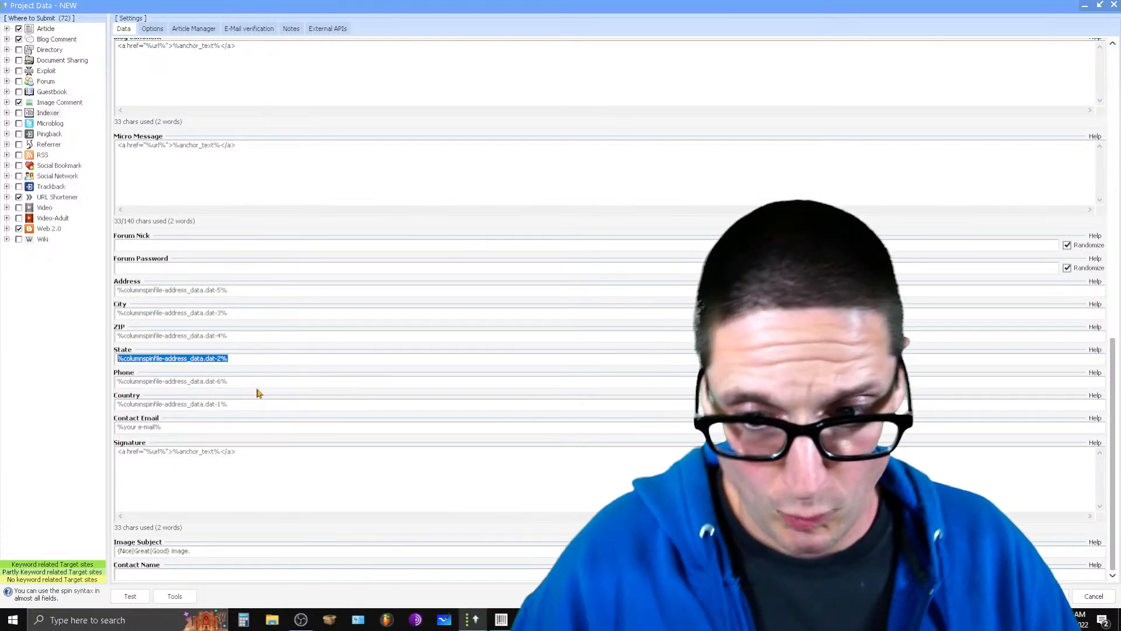
pyautogui.scroll(15, 315, 450)
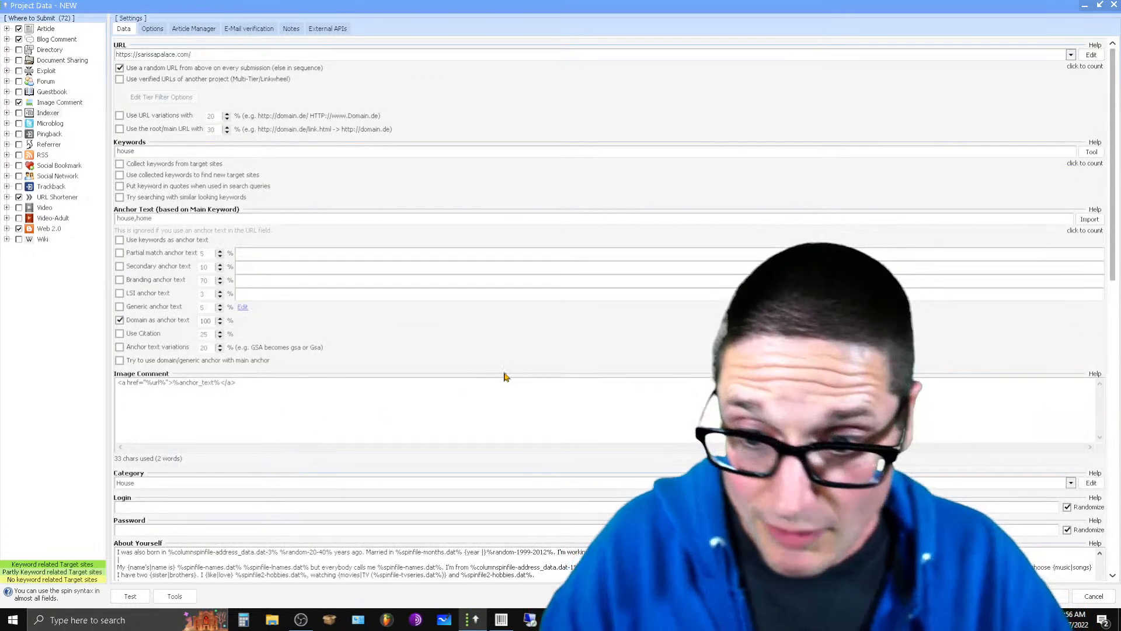
pyautogui.scroll(-15, 422, 262)
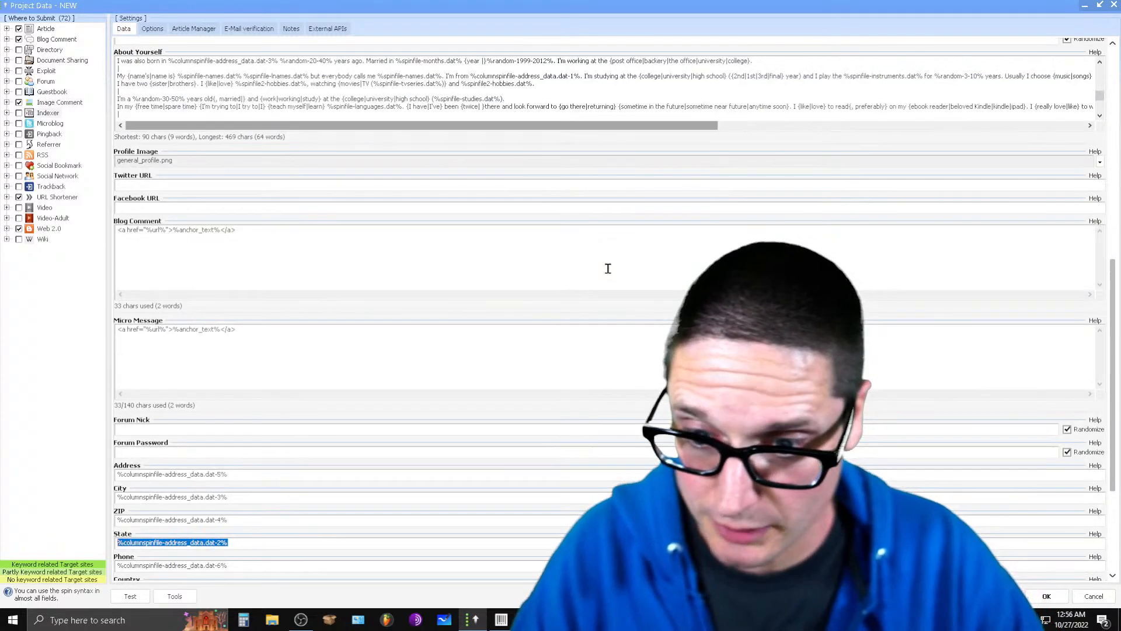
pyautogui.scroll(-1, 465, 439)
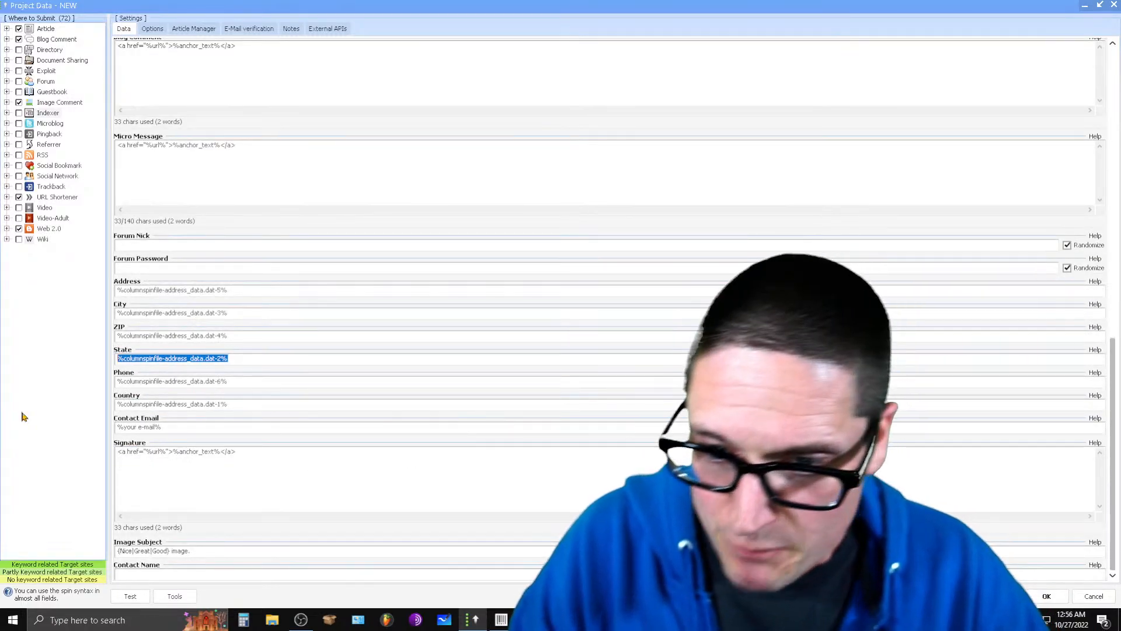
pyautogui.click(198, 407)
pyautogui.doubleClick(198, 408)
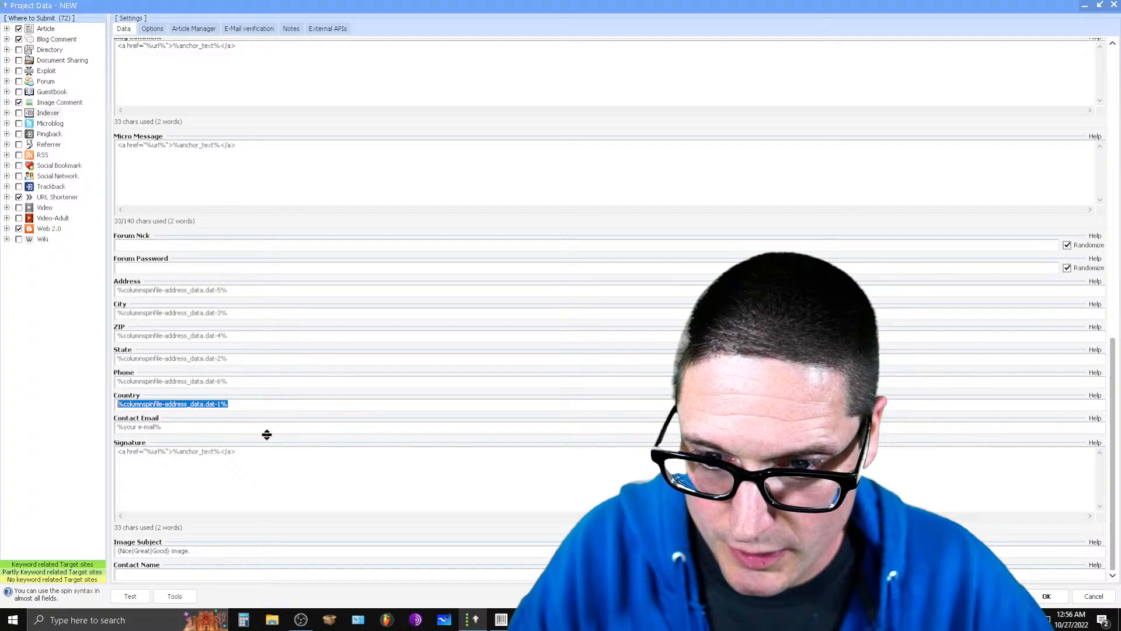
pyautogui.doubleClick(214, 426)
# - Copy the whole Signature link template and fill in the Contact Name field with "Sell My House Fast"
pyautogui.click(217, 466)
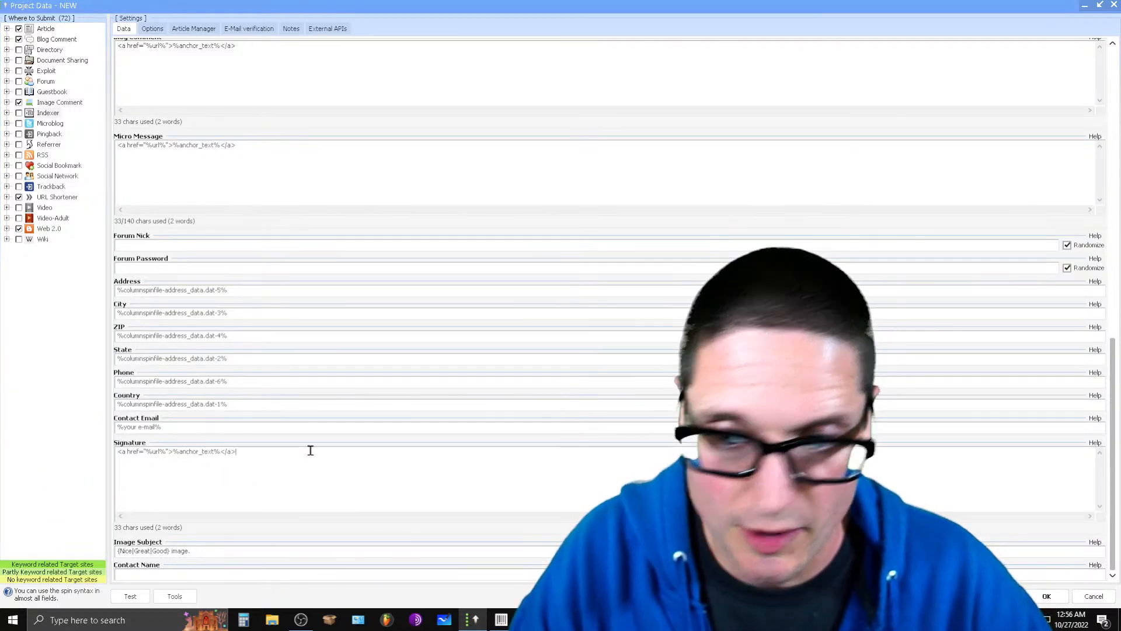
pyautogui.hotkey('ctrl', 'a')
pyautogui.hotkey('ctrl', 'c')
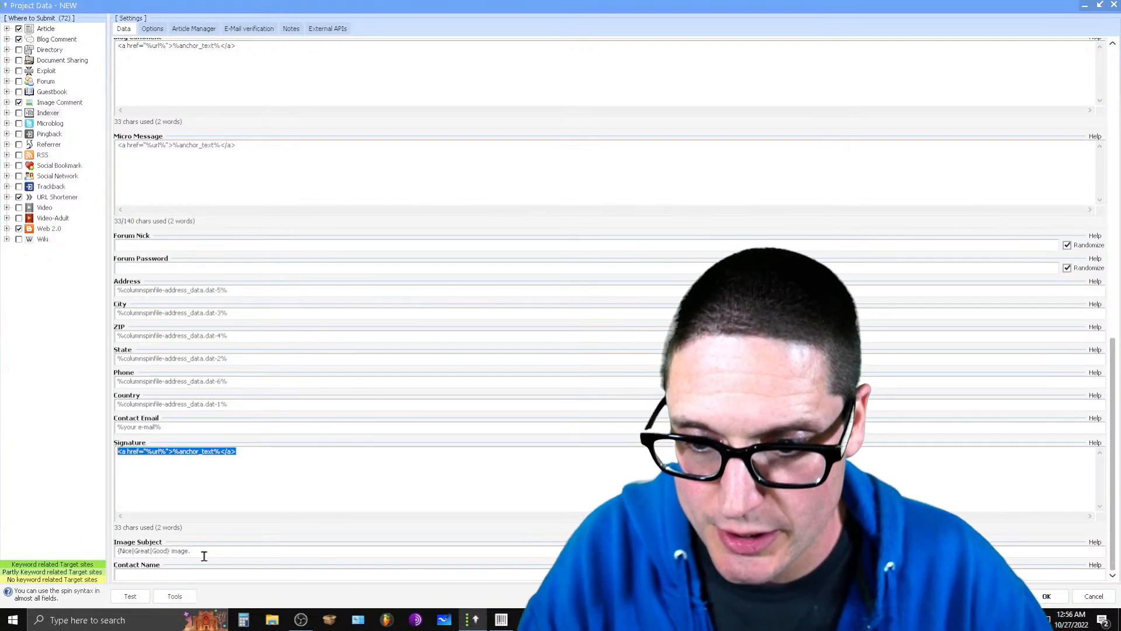
pyautogui.click(204, 555)
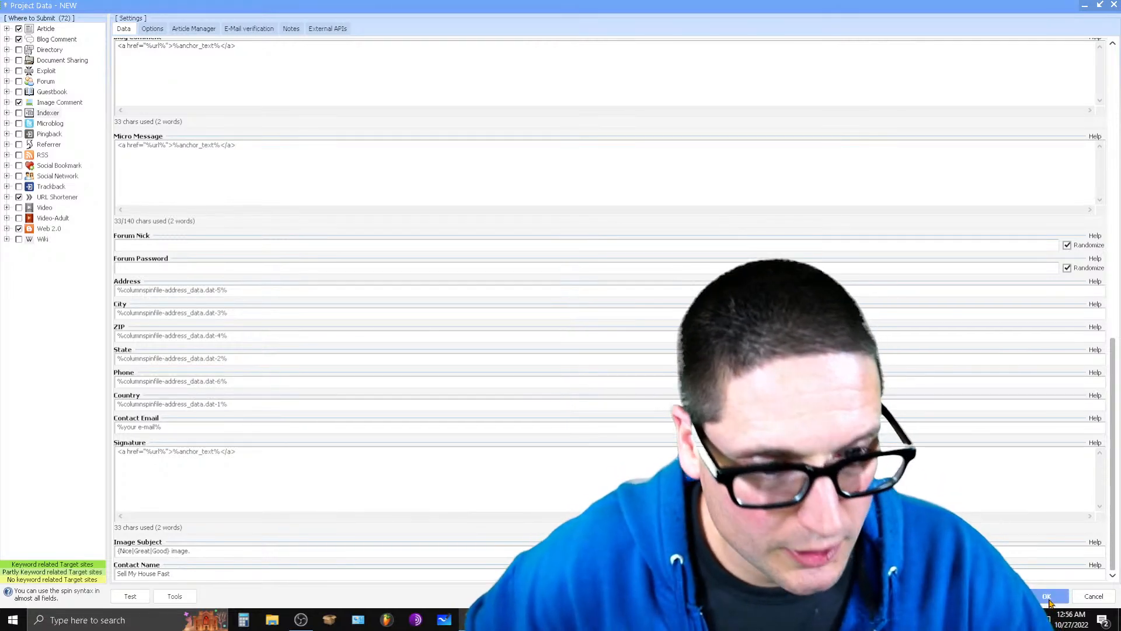
# - Try to save the project data, and set how to link in the articles to "Use first present link"
pyautogui.click(1048, 597)
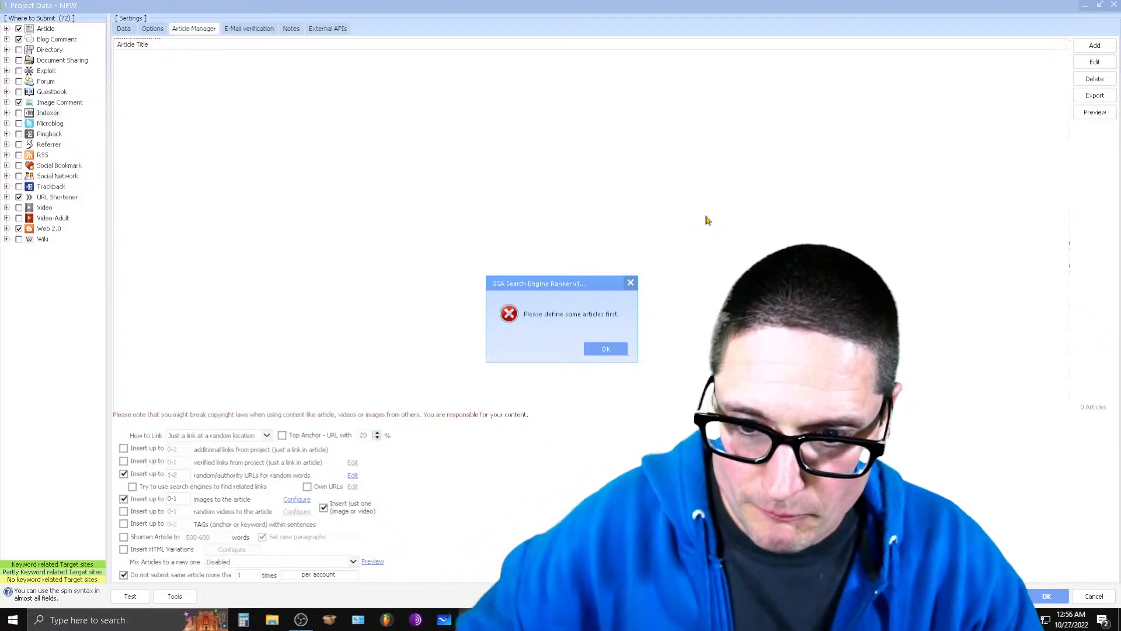
pyautogui.click(605, 350)
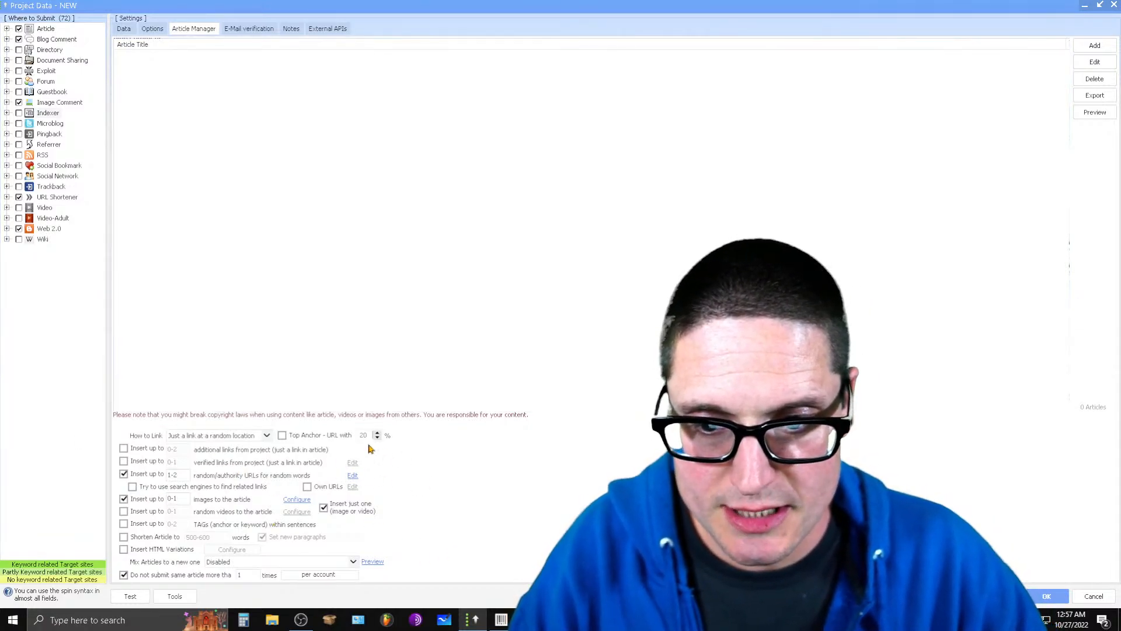
pyautogui.click(266, 435)
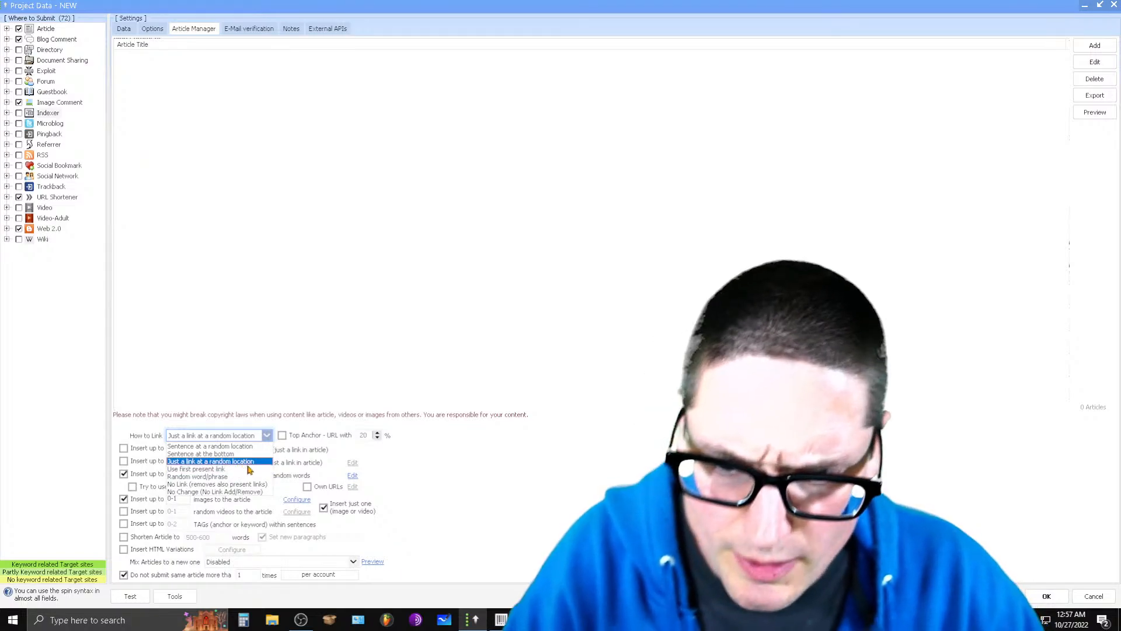
pyautogui.click(246, 469)
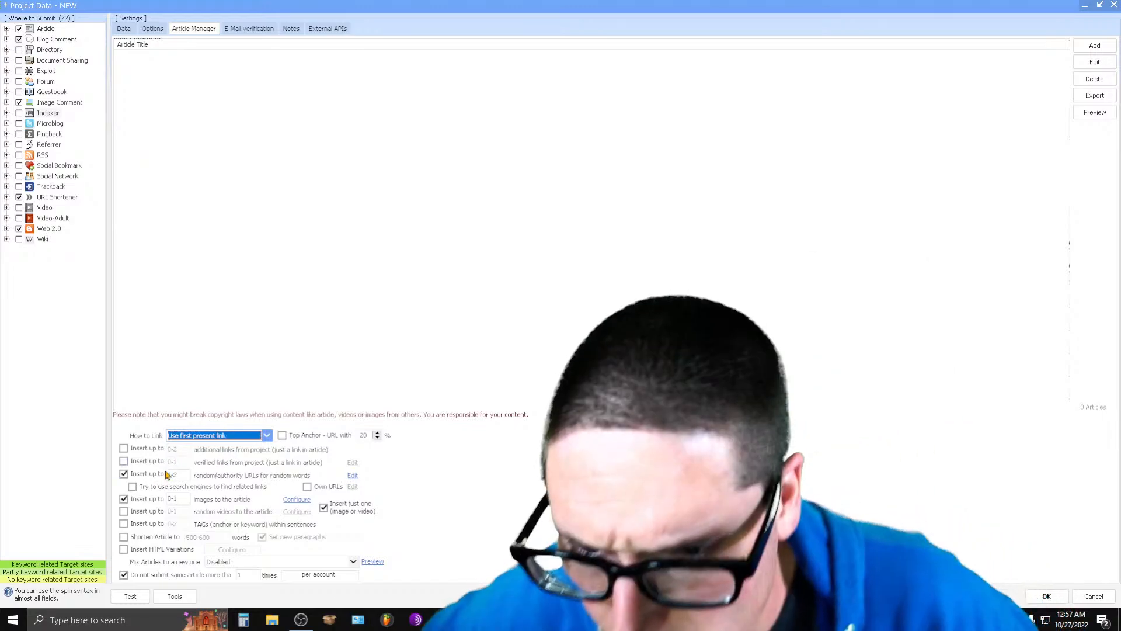
# - Allow up to 20 additional project links per article, and disable inserting random/authority URLs and images
pyautogui.click(123, 448)
pyautogui.moveTo(175, 450); pyautogui.dragTo(162, 457)
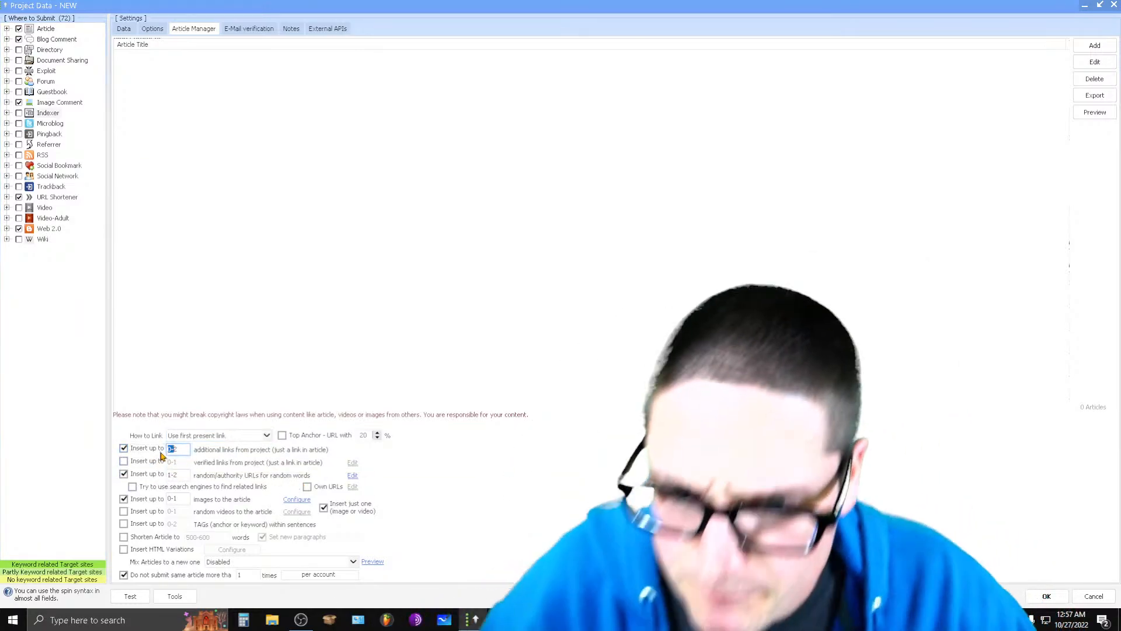
pyautogui.press('BackSpace')
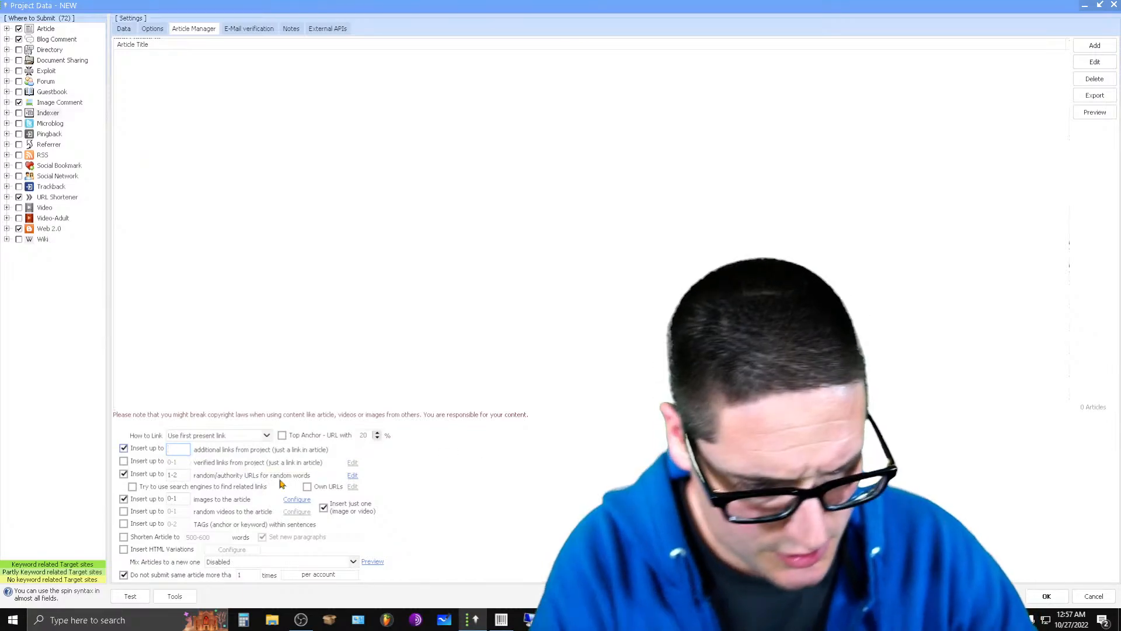
pyautogui.write('20')
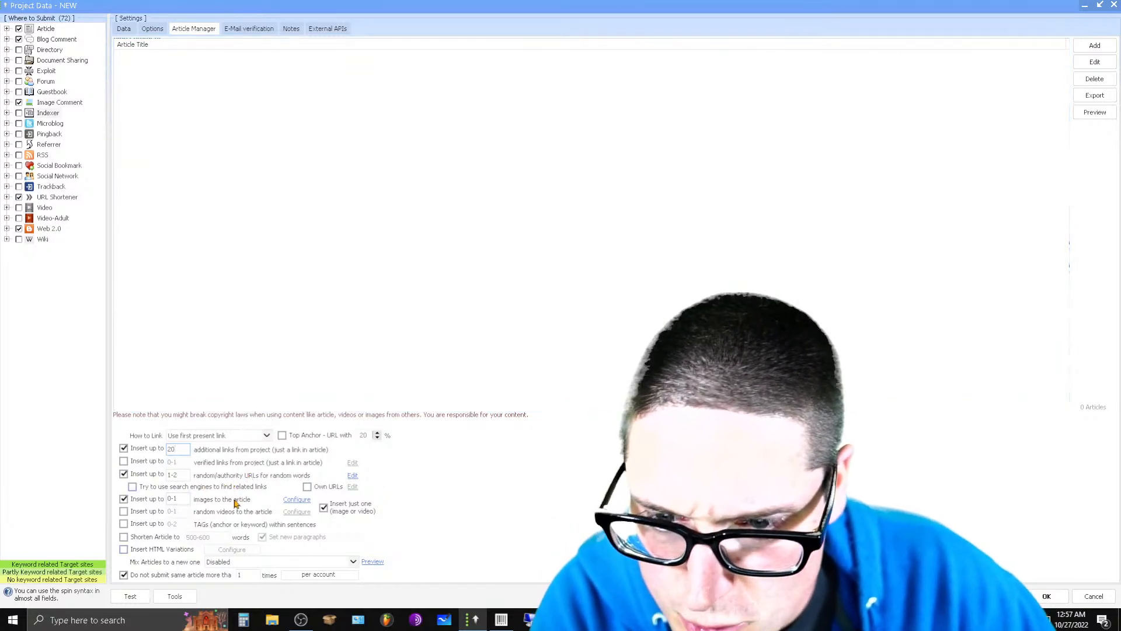
pyautogui.click(124, 475)
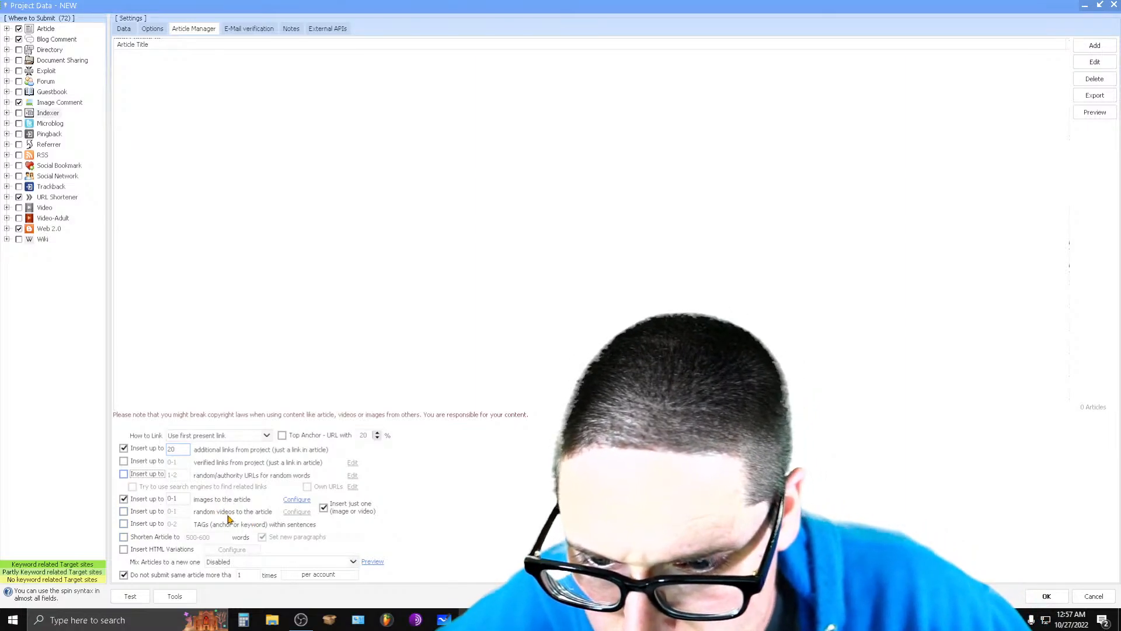
pyautogui.click(125, 499)
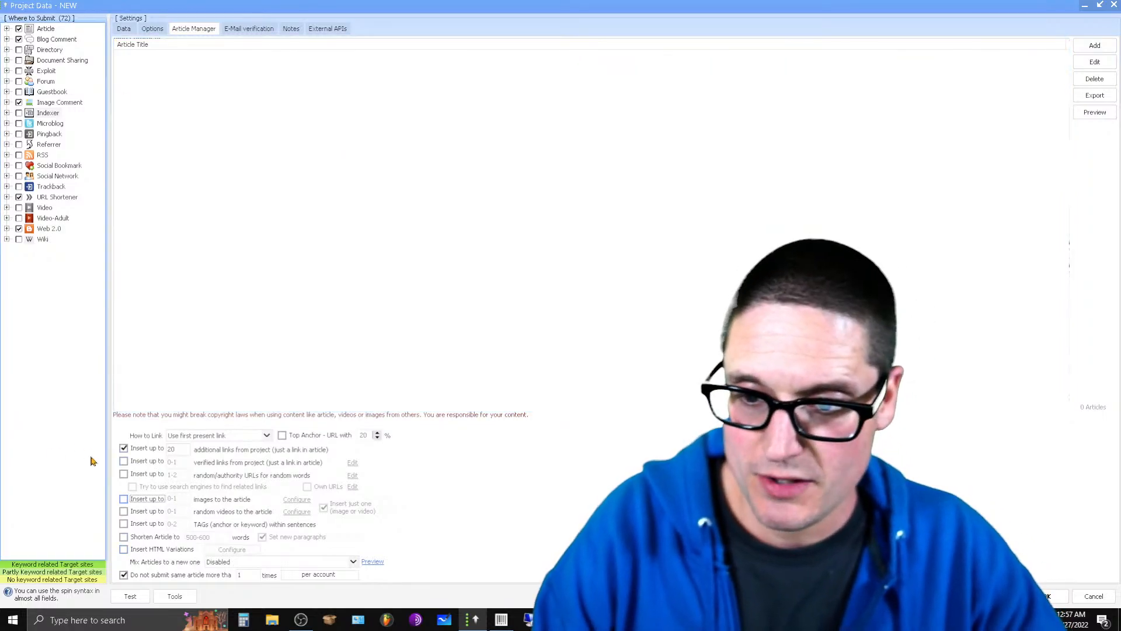
# - Change how to link in the articles to "Just a link at a random location"
pyautogui.click(177, 450)
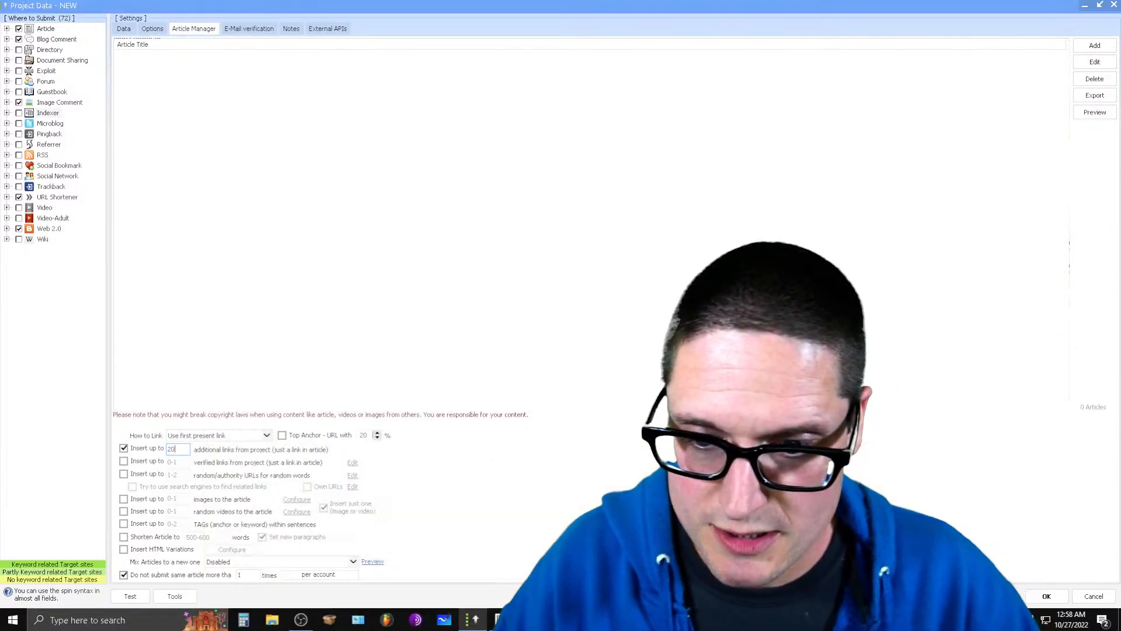
pyautogui.click(267, 436)
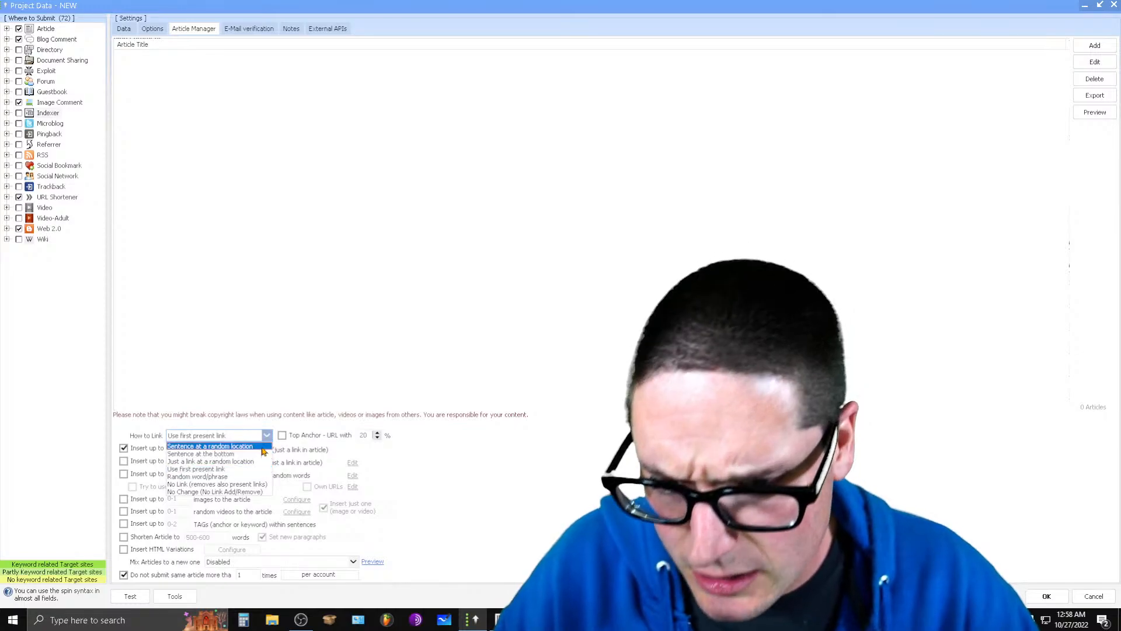
pyautogui.click(266, 437)
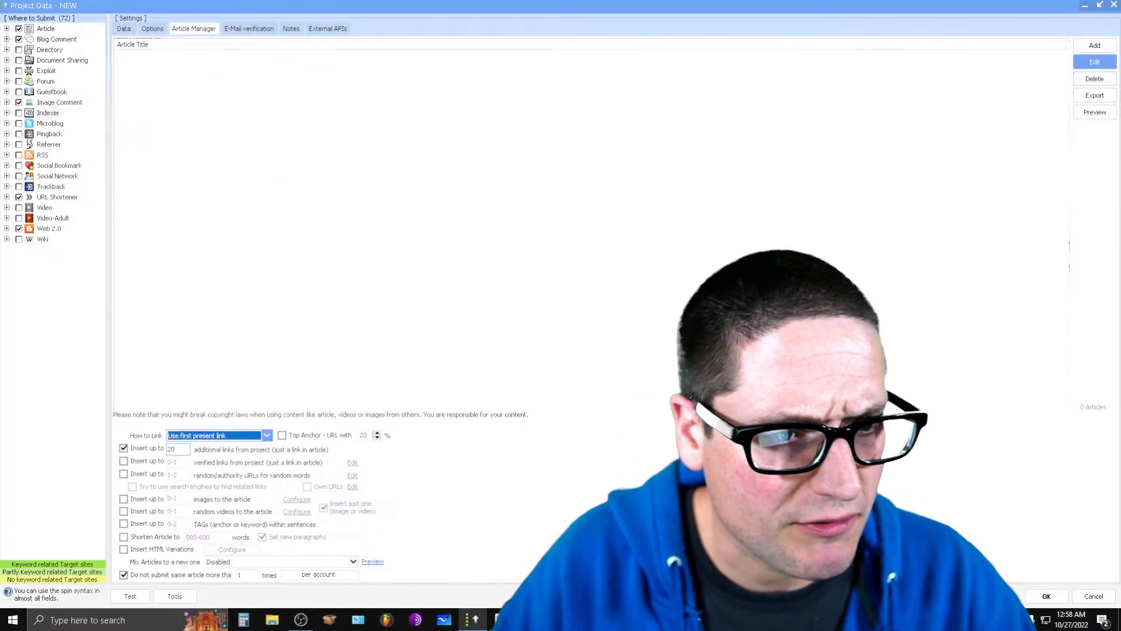
pyautogui.click(248, 436)
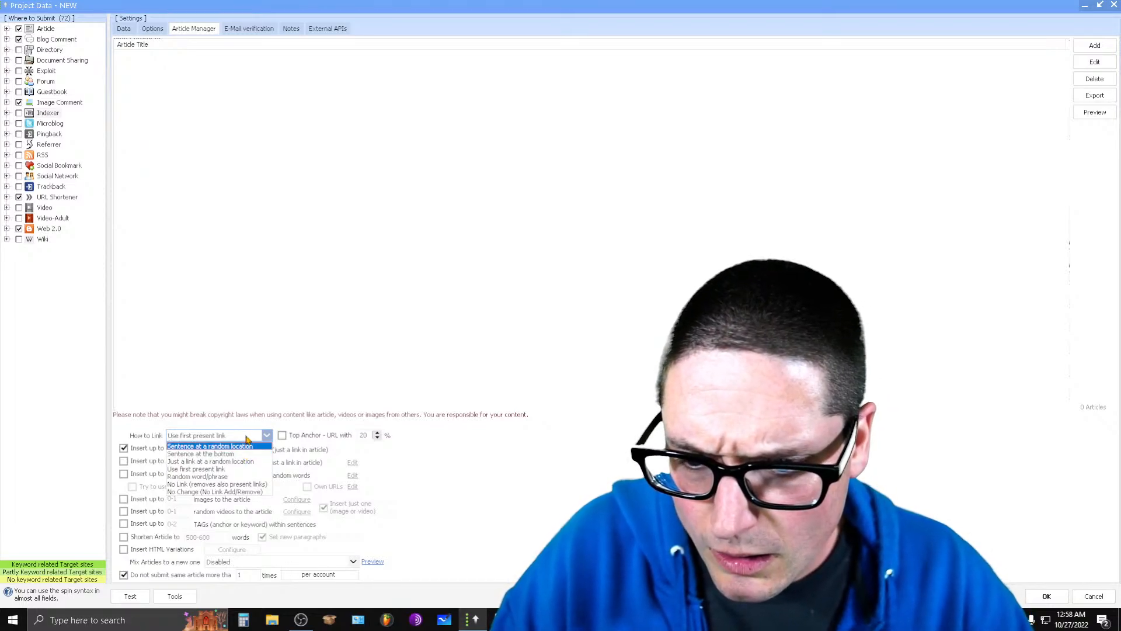
pyautogui.click(246, 462)
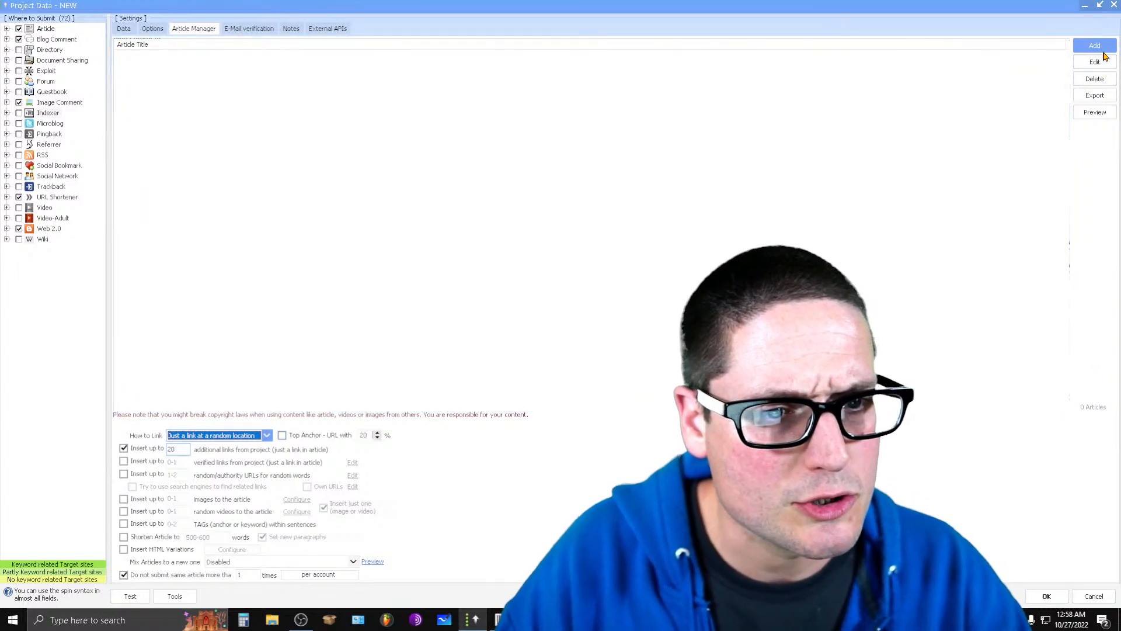
# - Start a manually entered article whose Body holds the link template <a href="%url%">%anchor_text%</a> below an empty line
pyautogui.click(1103, 52)
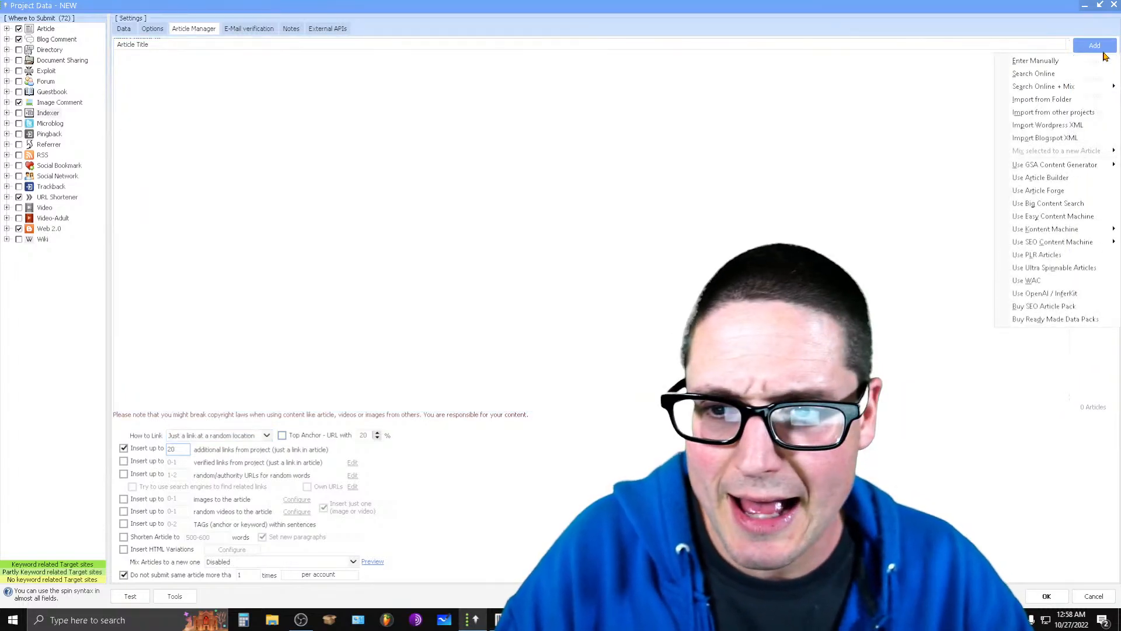
pyautogui.click(1056, 62)
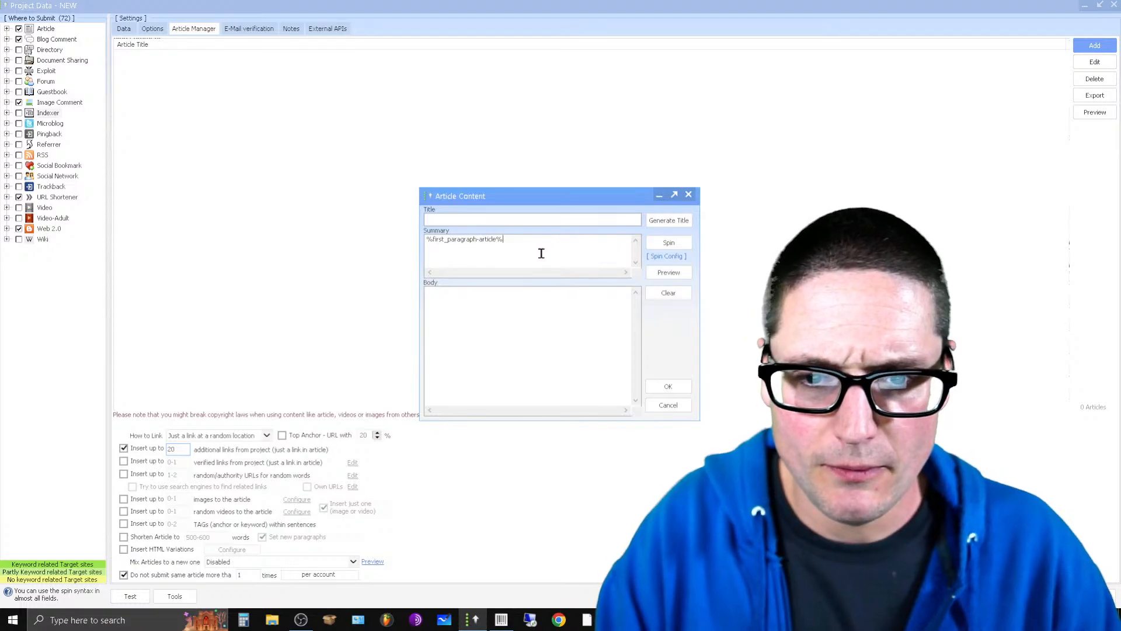
pyautogui.click(506, 316)
pyautogui.hotkey('ctrl', 'v')
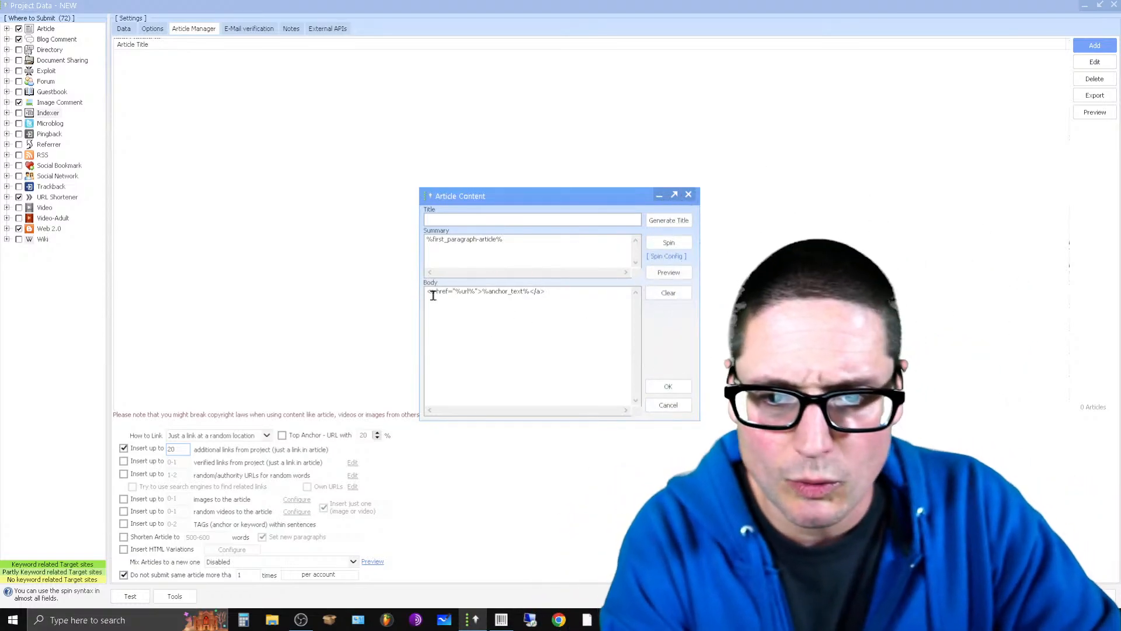
pyautogui.press('Return')
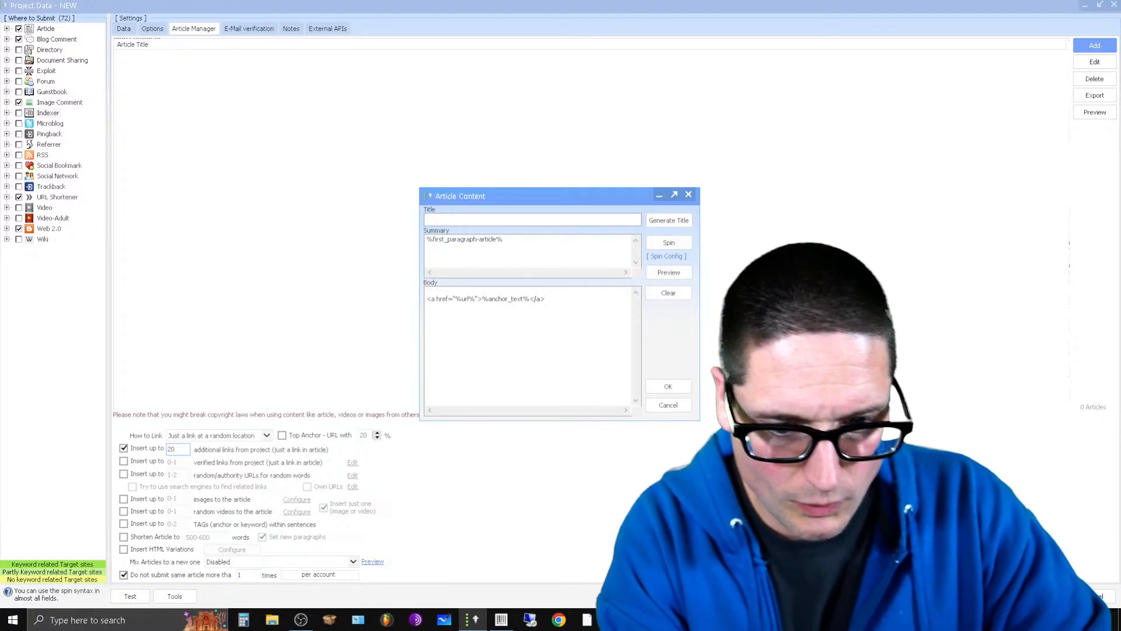
# - Copy the URL column from the Bama Tier 1 Test sheet in Google Sheets and insert it above the link template in the article Body
pyautogui.moveTo(701, 620)
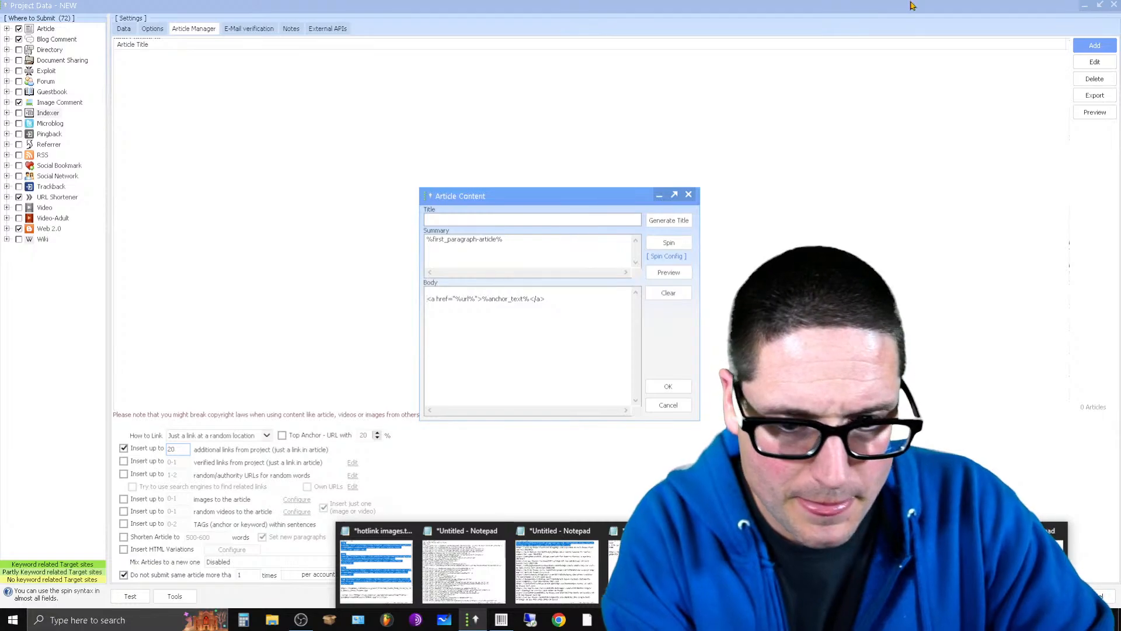
pyautogui.hotkey('alt', 'Tab')
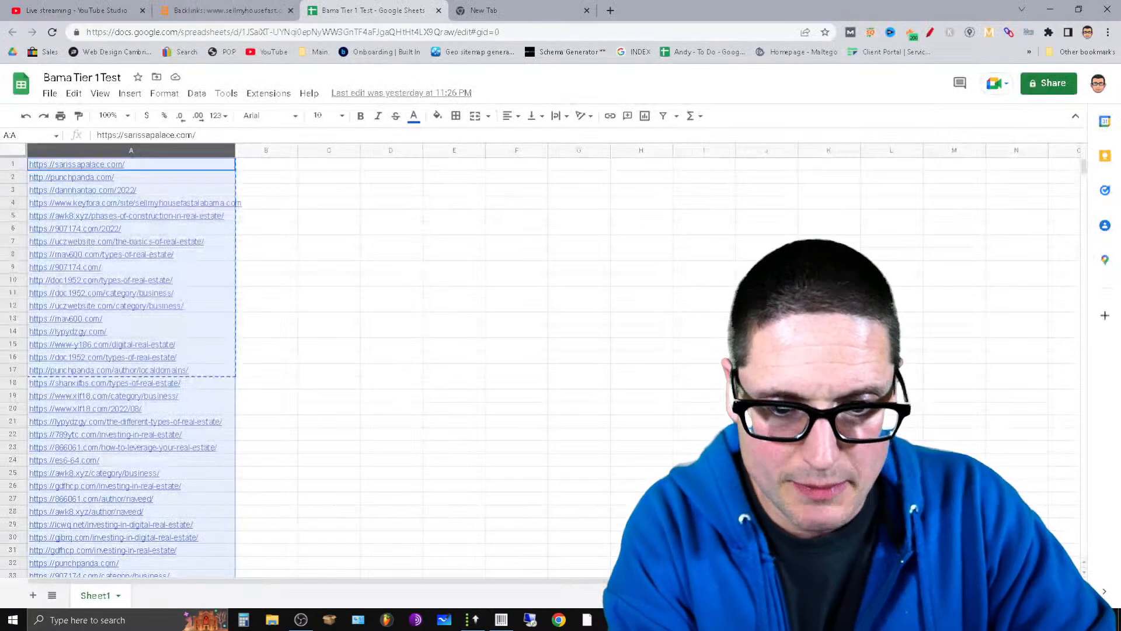
pyautogui.rightClick(93, 178)
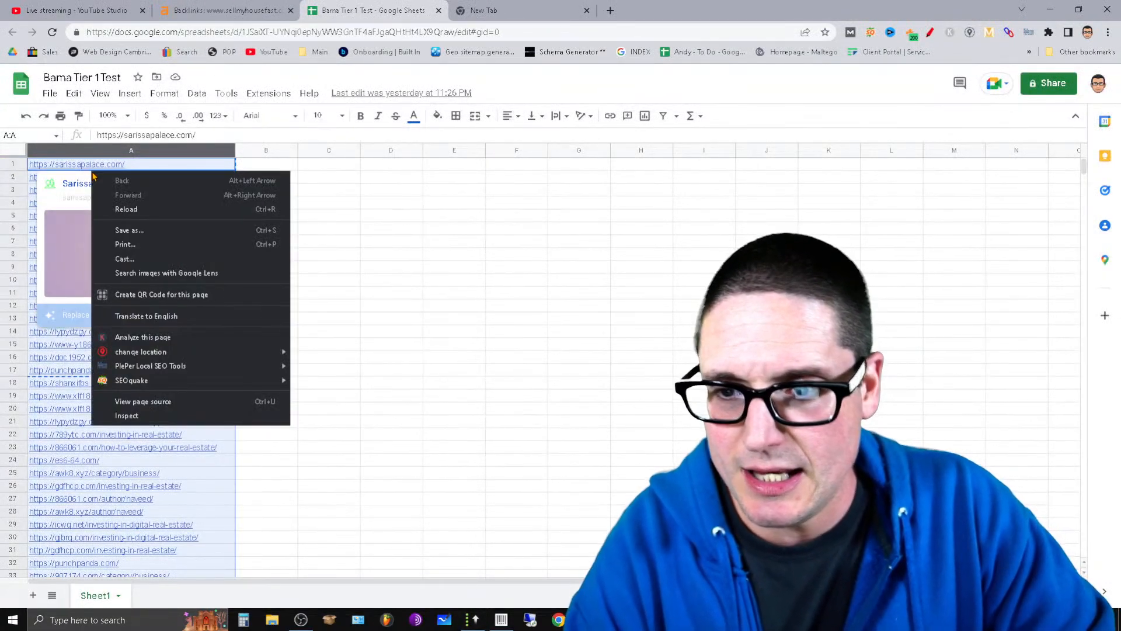
pyautogui.press('Escape')
pyautogui.rightClick(56, 389)
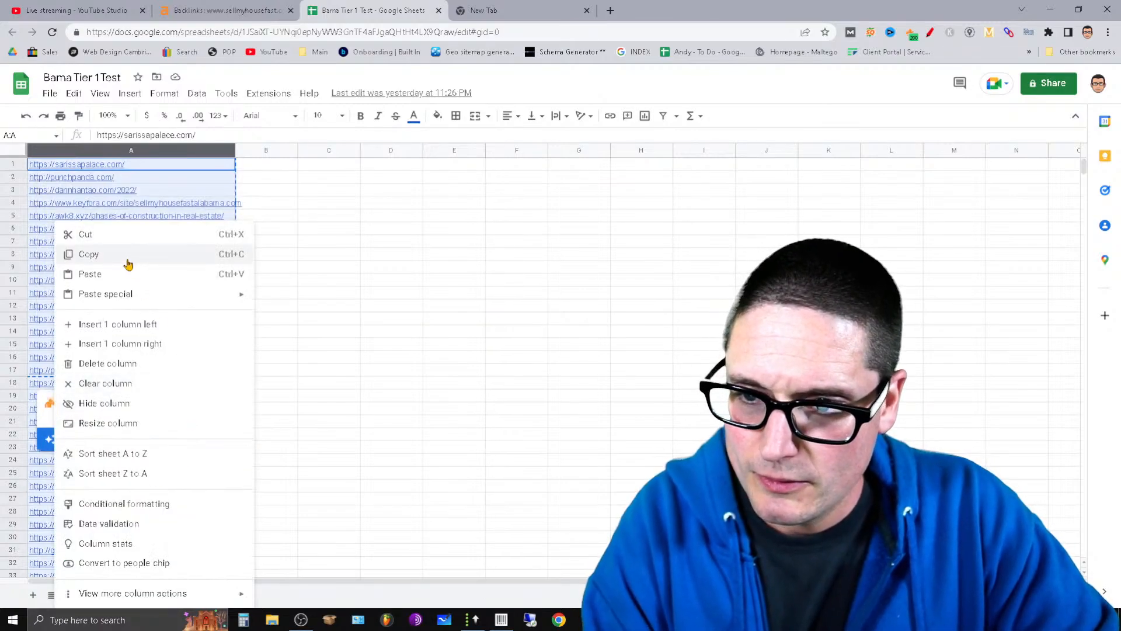
pyautogui.click(128, 256)
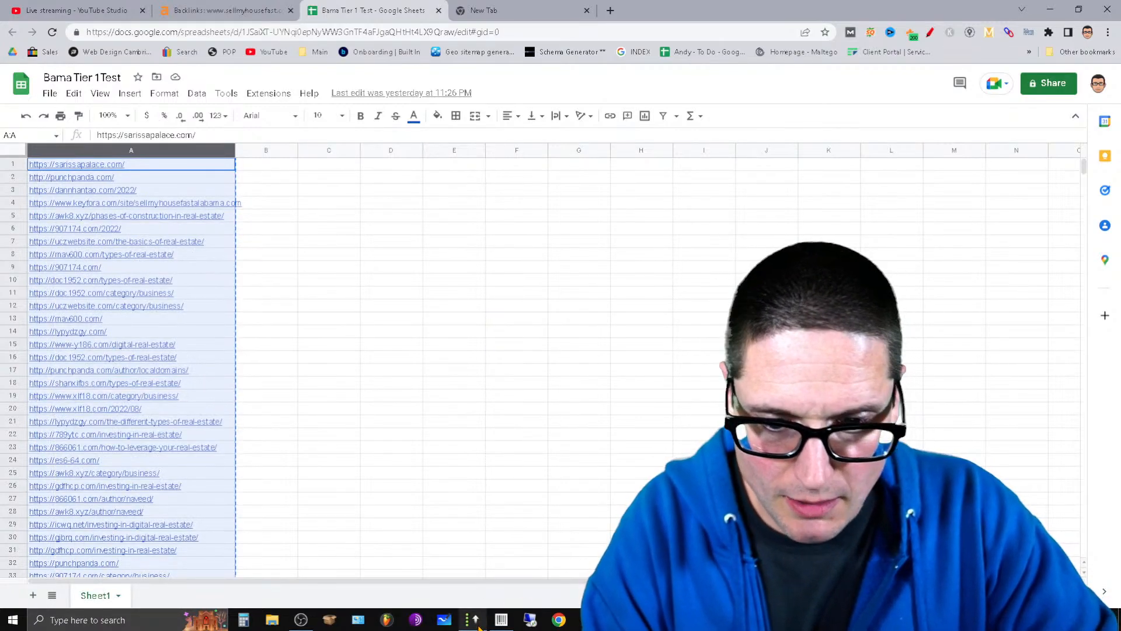
pyautogui.moveTo(480, 618)
pyautogui.click(475, 544)
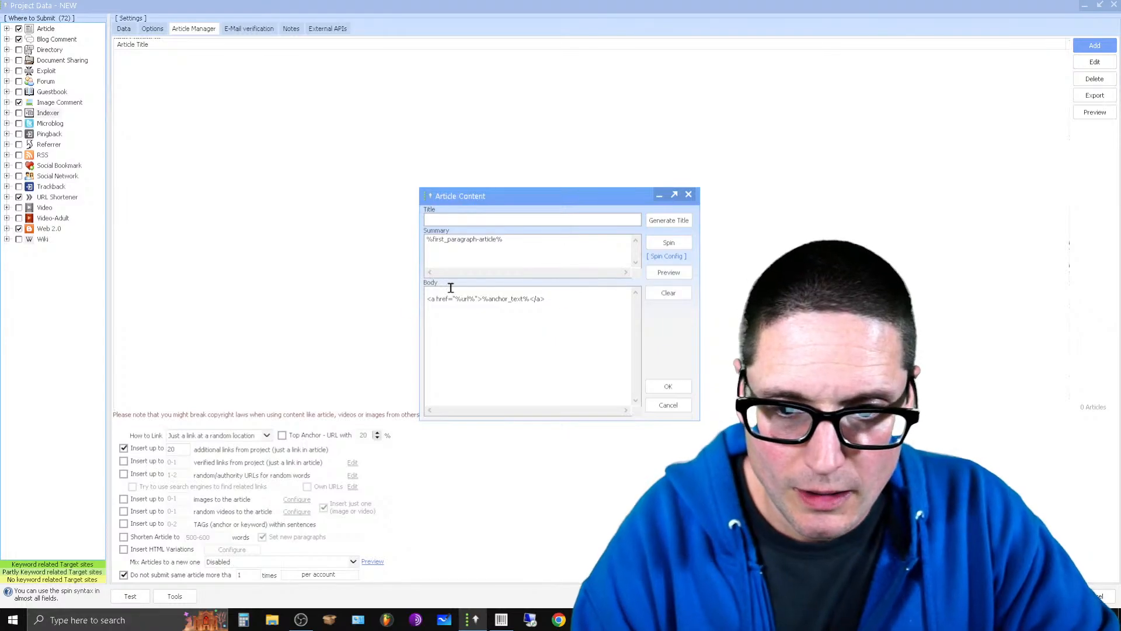
pyautogui.hotkey('ctrl', 'v')
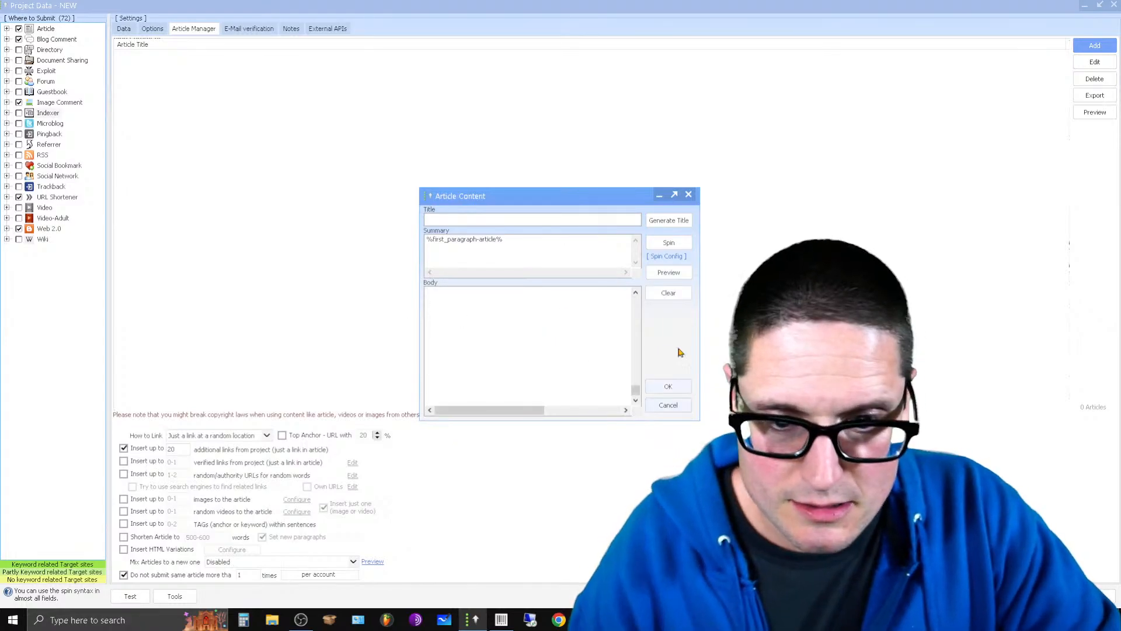
# - Remove the block of empty lines between the pasted URL list and the link template in the article Body
pyautogui.moveTo(636, 390); pyautogui.dragTo(646, 287)
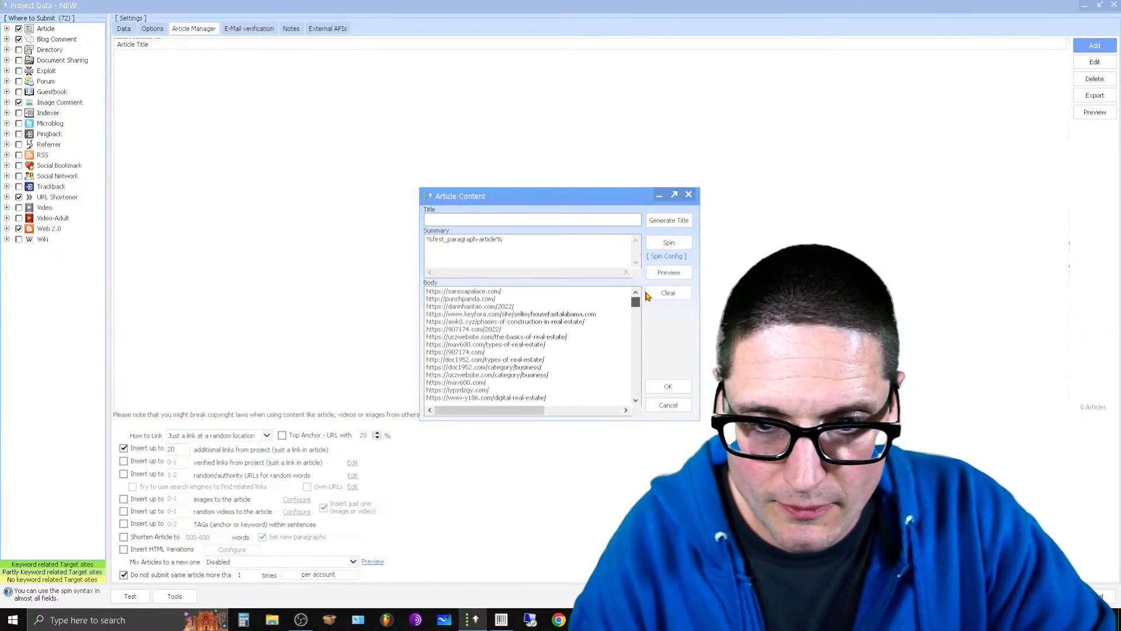
pyautogui.click(635, 401)
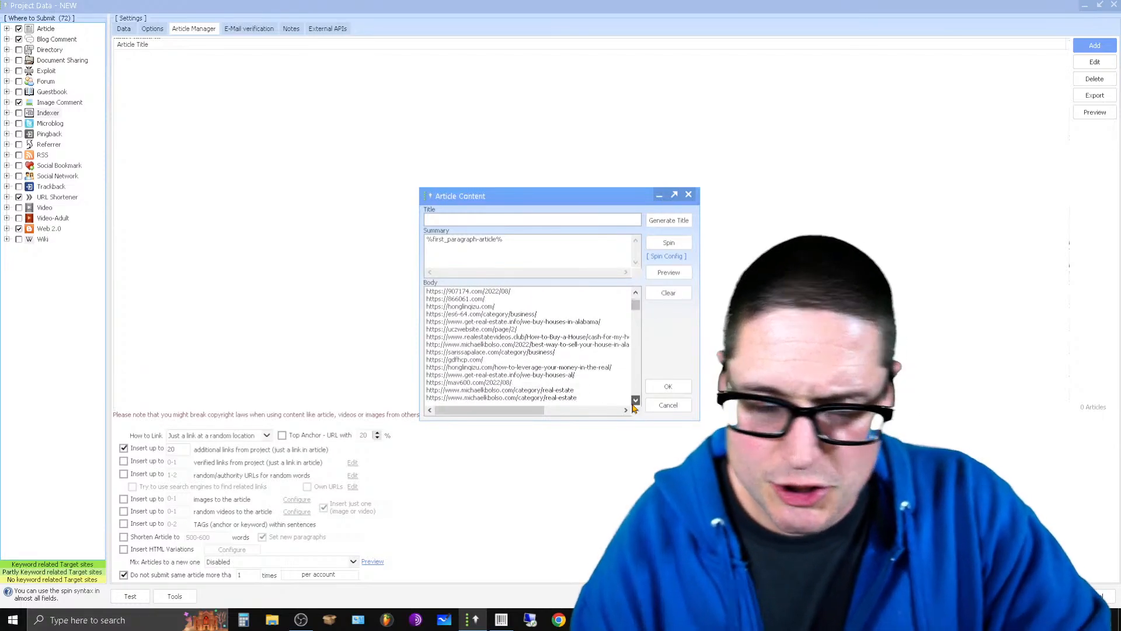
pyautogui.scroll(-8, 635, 403)
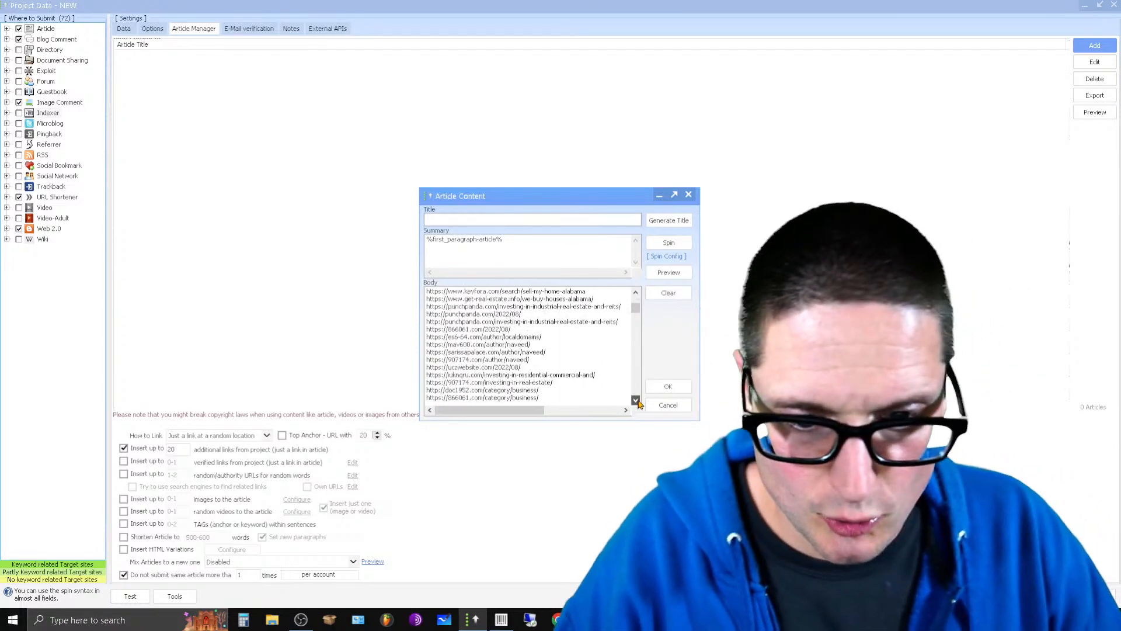
pyautogui.scroll(-5, 639, 404)
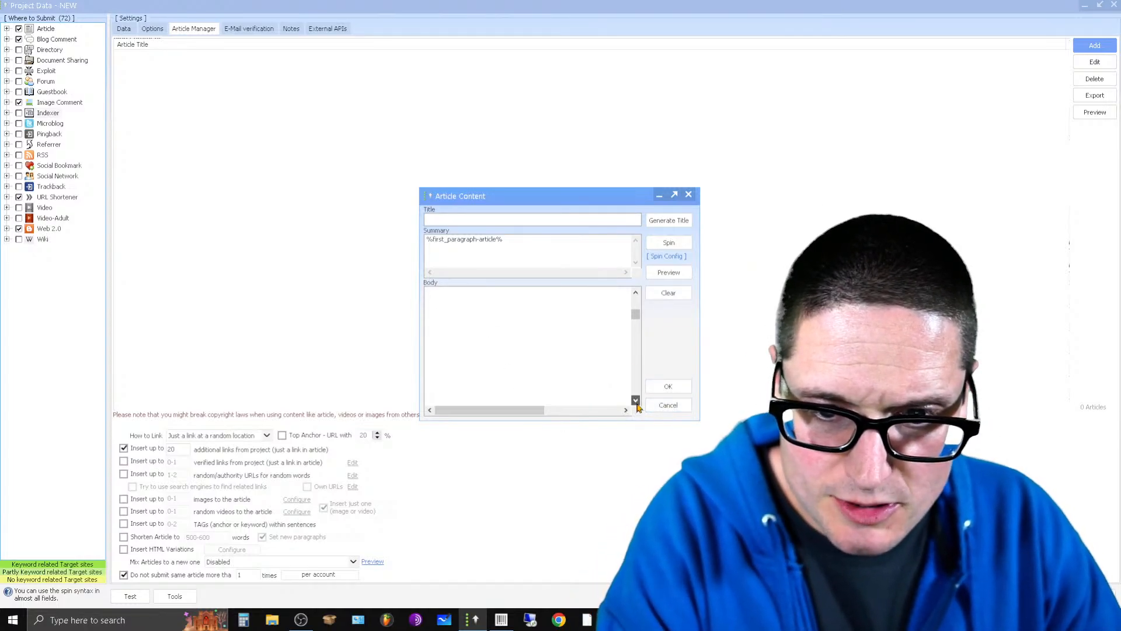
pyautogui.scroll(-10, 636, 403)
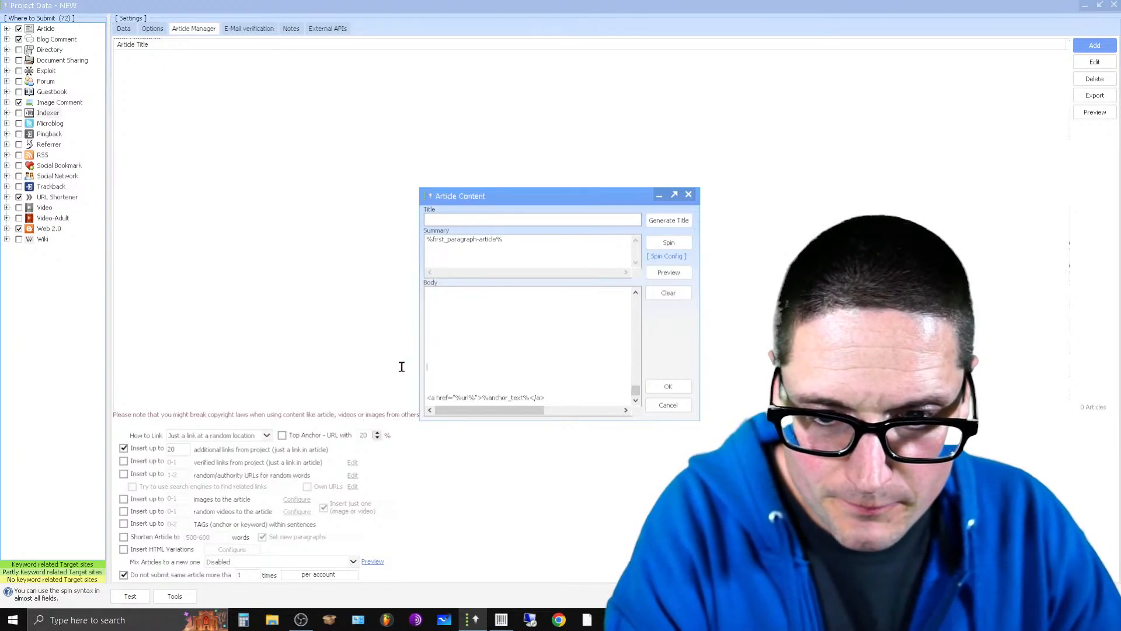
pyautogui.scroll(1, 399, 266)
pyautogui.scroll(2, 403, 235)
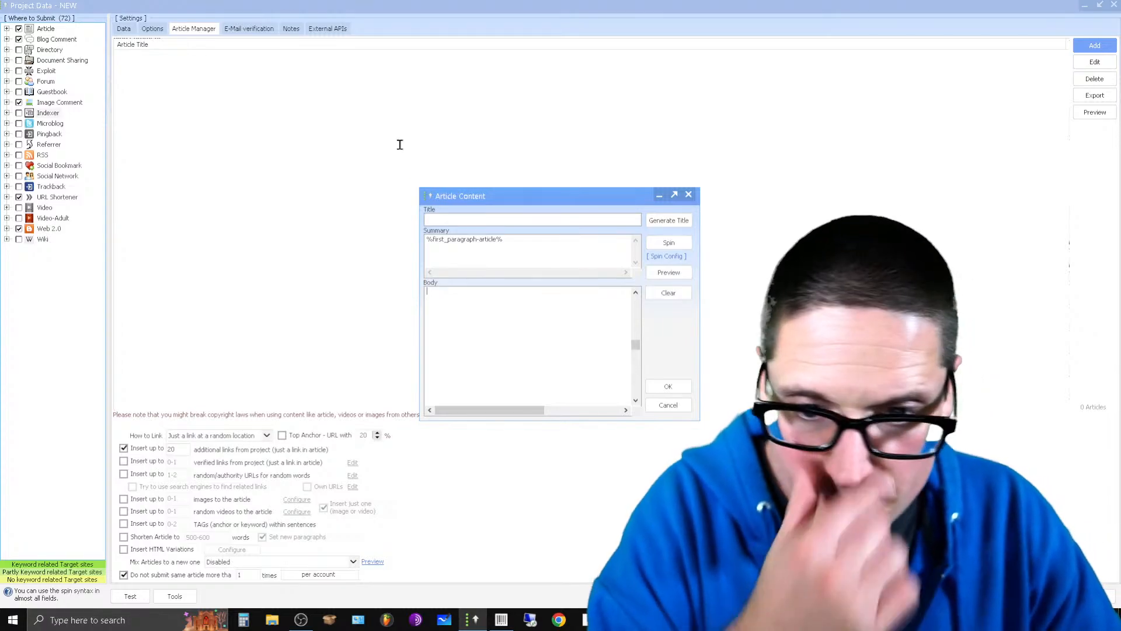
pyautogui.scroll(2, 400, 144)
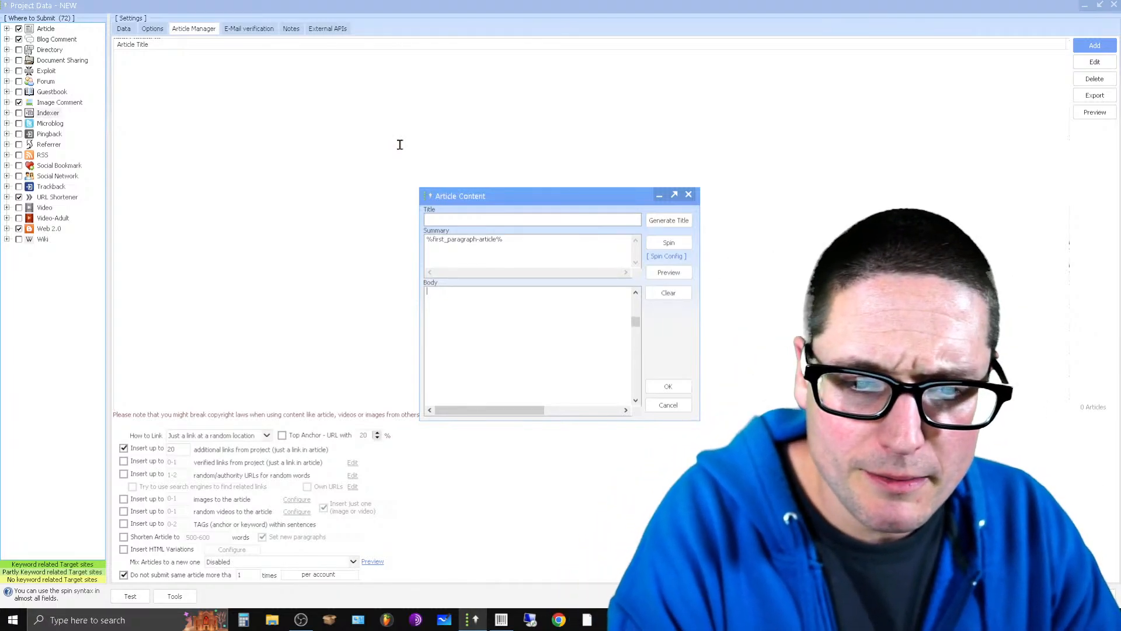
pyautogui.hotkey('ctrl', 'v')
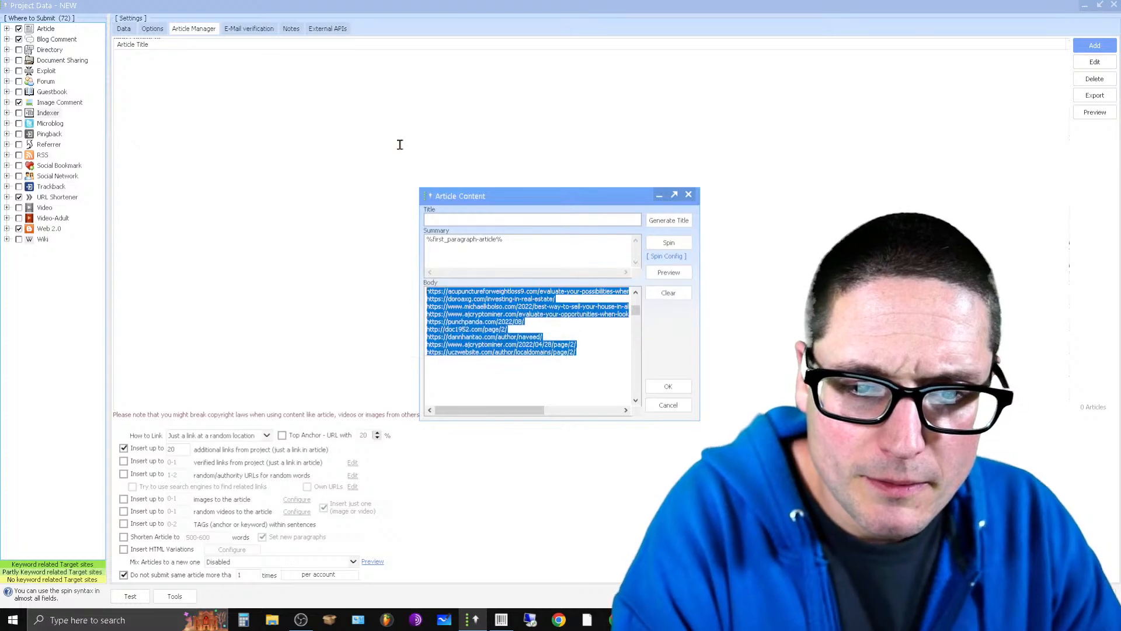
pyautogui.moveTo(432, 411); pyautogui.dragTo(431, 402)
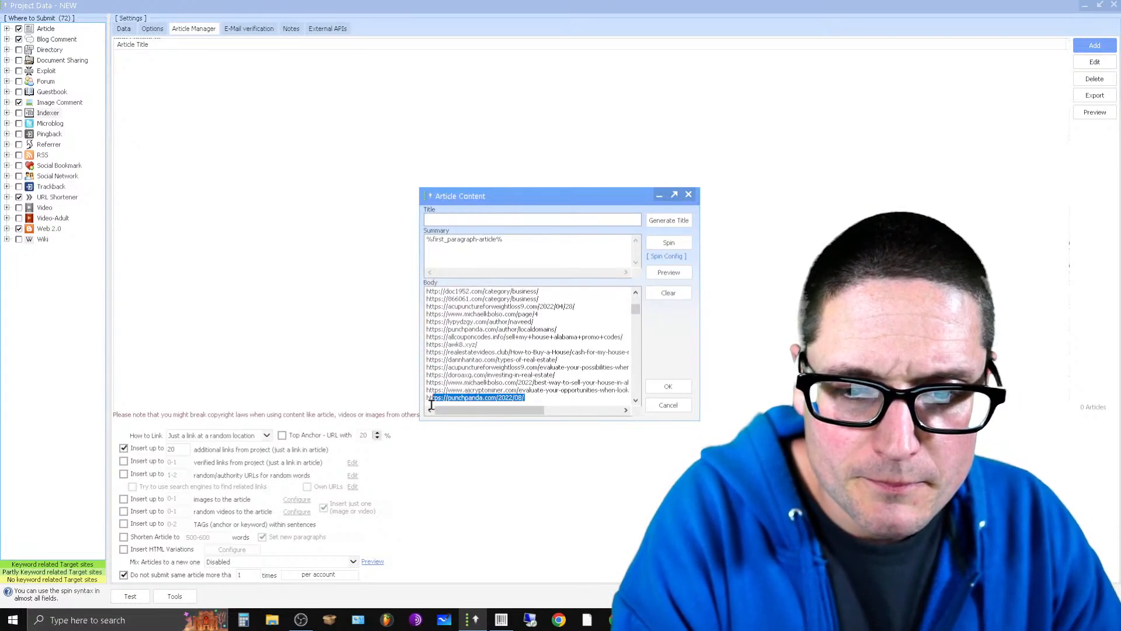
pyautogui.click(433, 363)
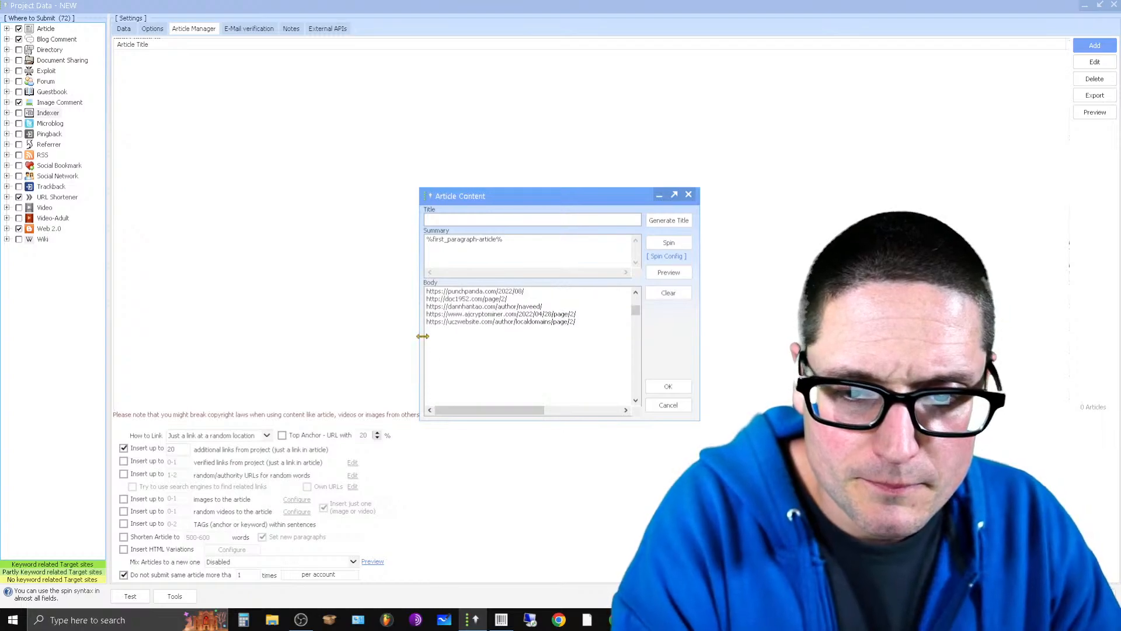
pyautogui.hotkey('ctrl', 'v')
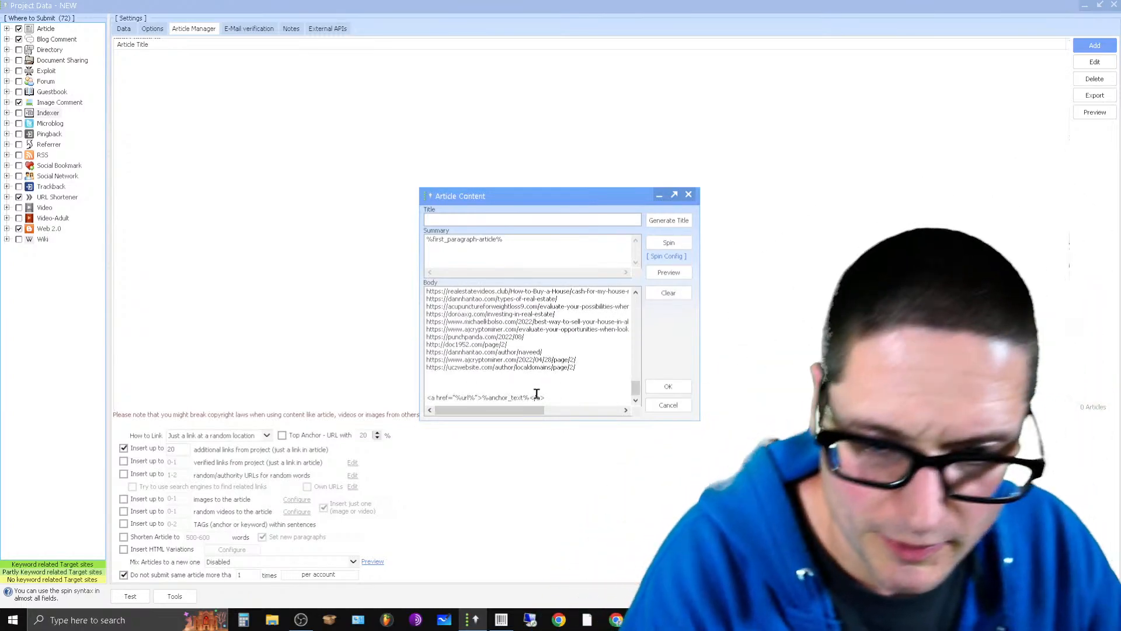
pyautogui.click(531, 382)
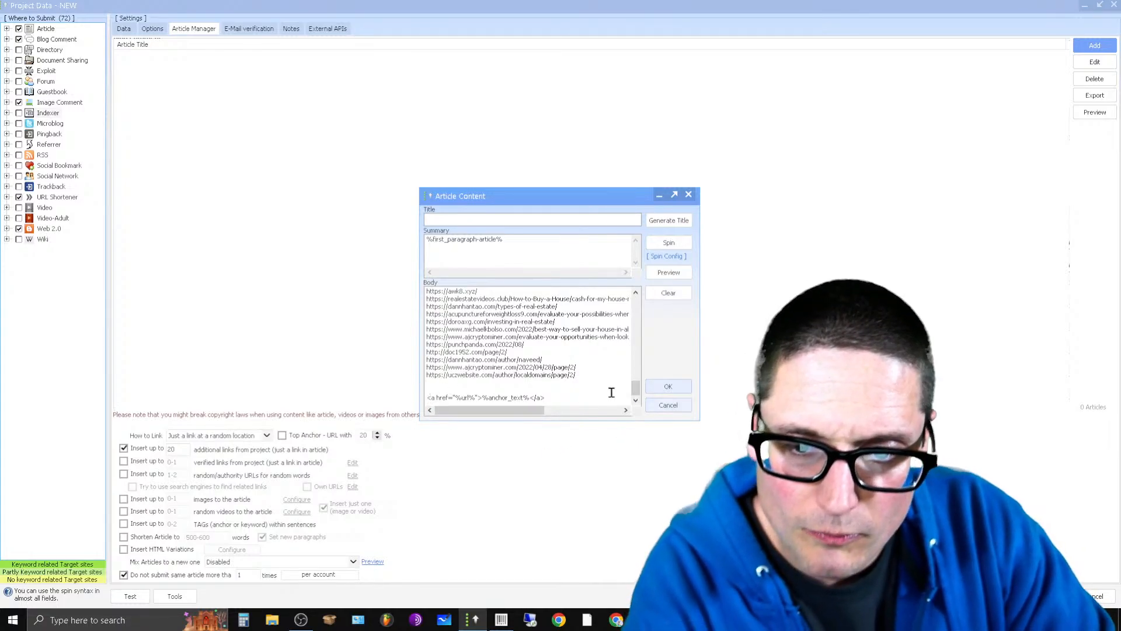
pyautogui.press('BackSpace')
# - Title the article "Sell a House Fast Today !"
pyautogui.moveTo(546, 397); pyautogui.dragTo(430, 401)
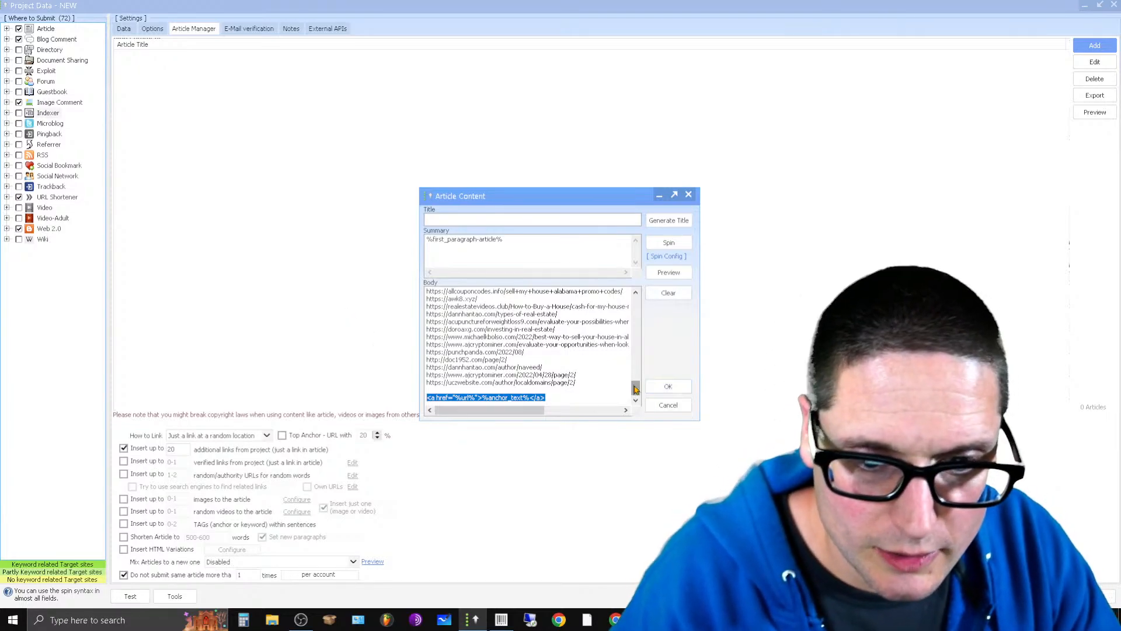
pyautogui.moveTo(635, 387); pyautogui.dragTo(503, 316)
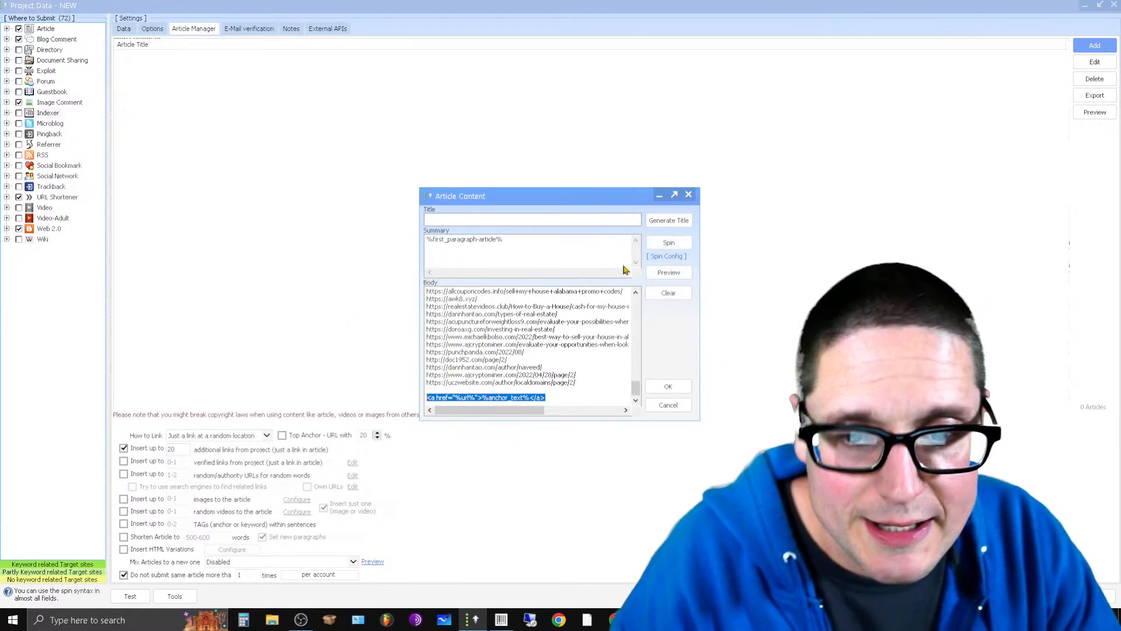
pyautogui.click(463, 221)
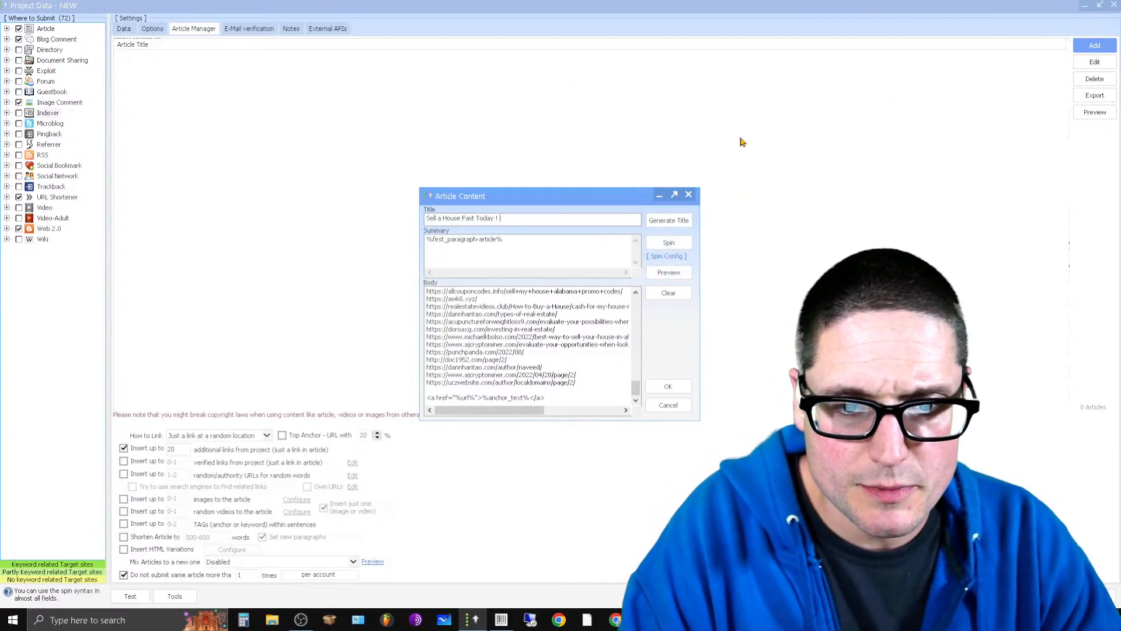
# - Preview the article in the Minimal layout, examine where links are placed among the URLs, and return to the article content
pyautogui.click(683, 274)
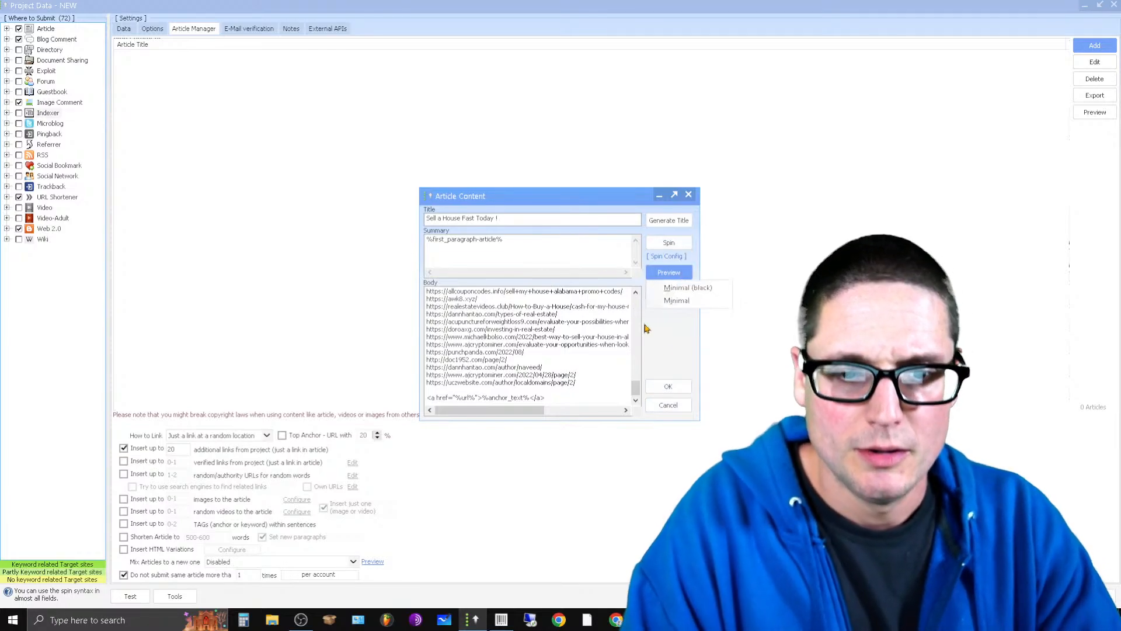
pyautogui.click(678, 301)
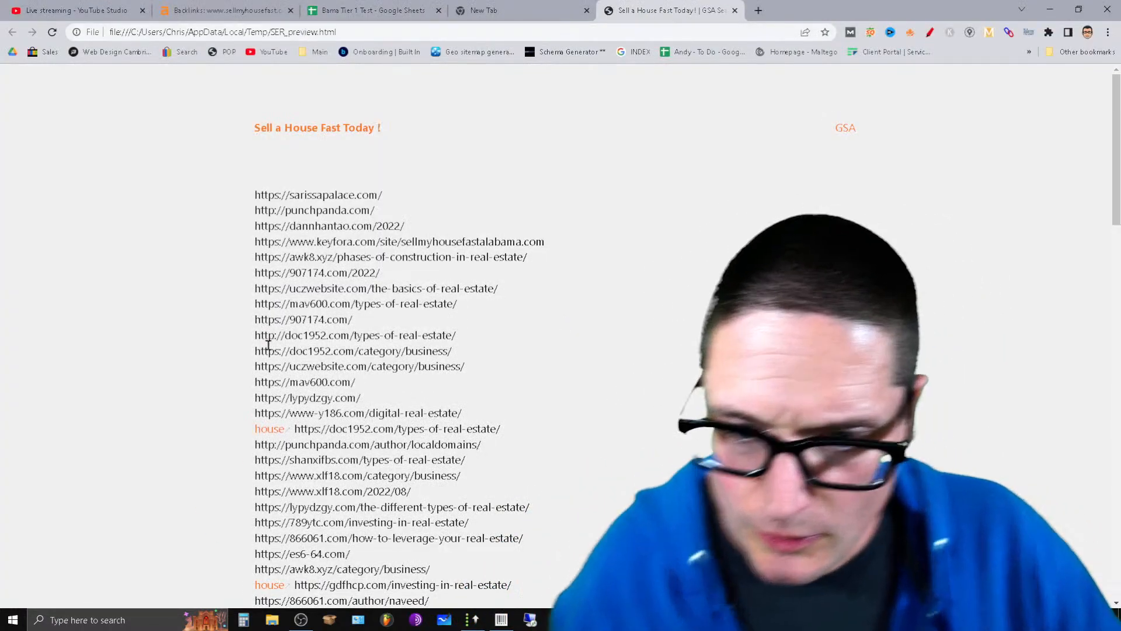
pyautogui.scroll(-3, 276, 431)
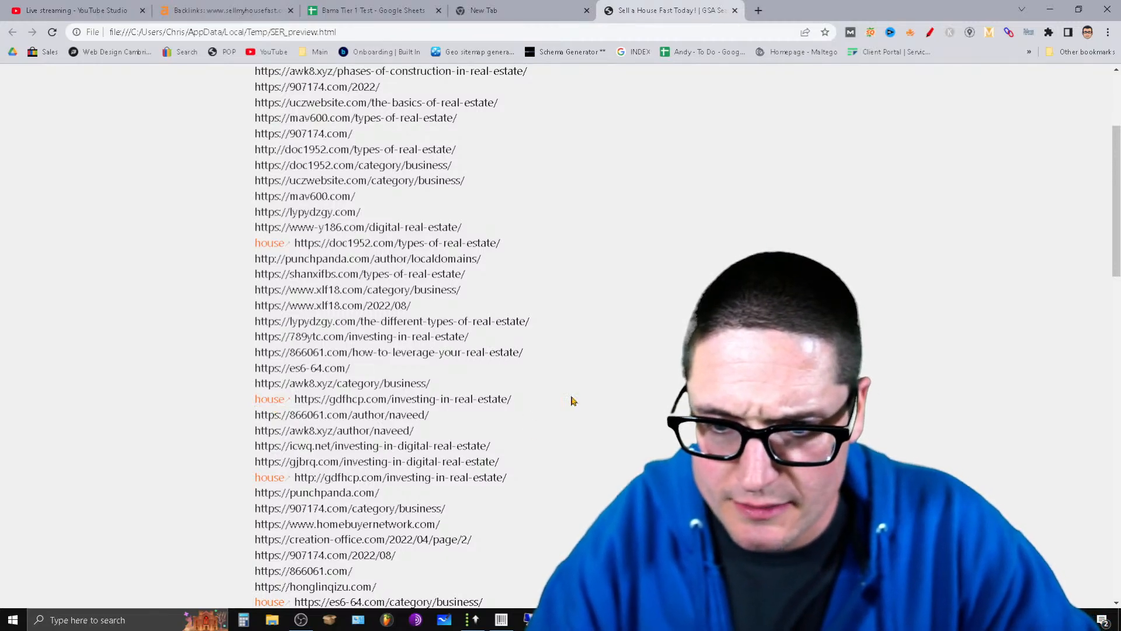
pyautogui.scroll(-15, 484, 416)
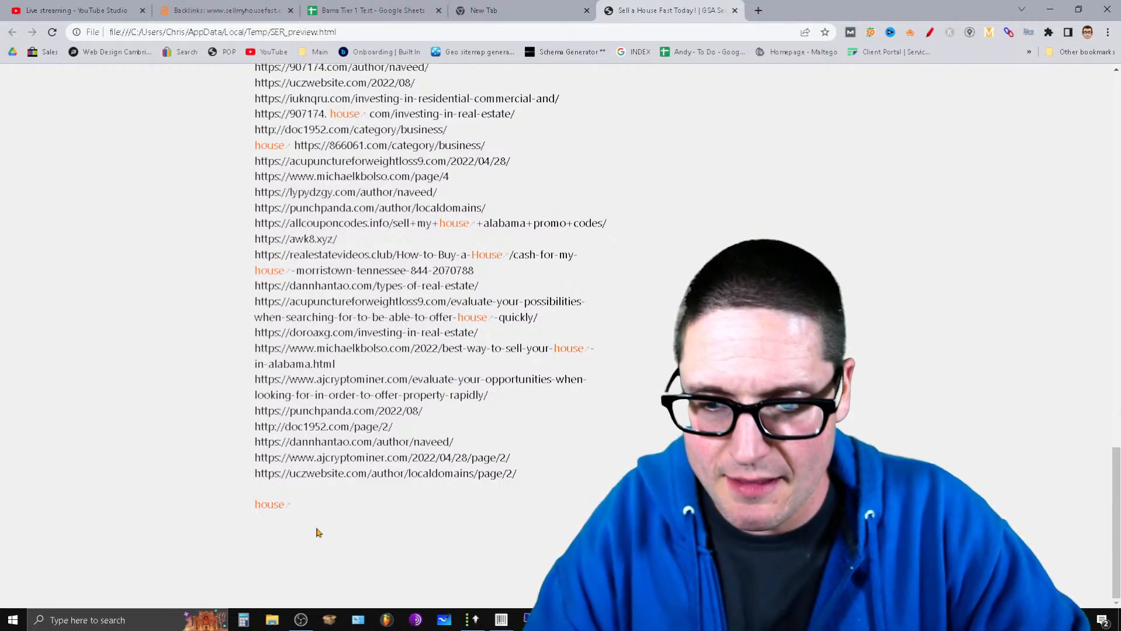
pyautogui.scroll(7, 467, 444)
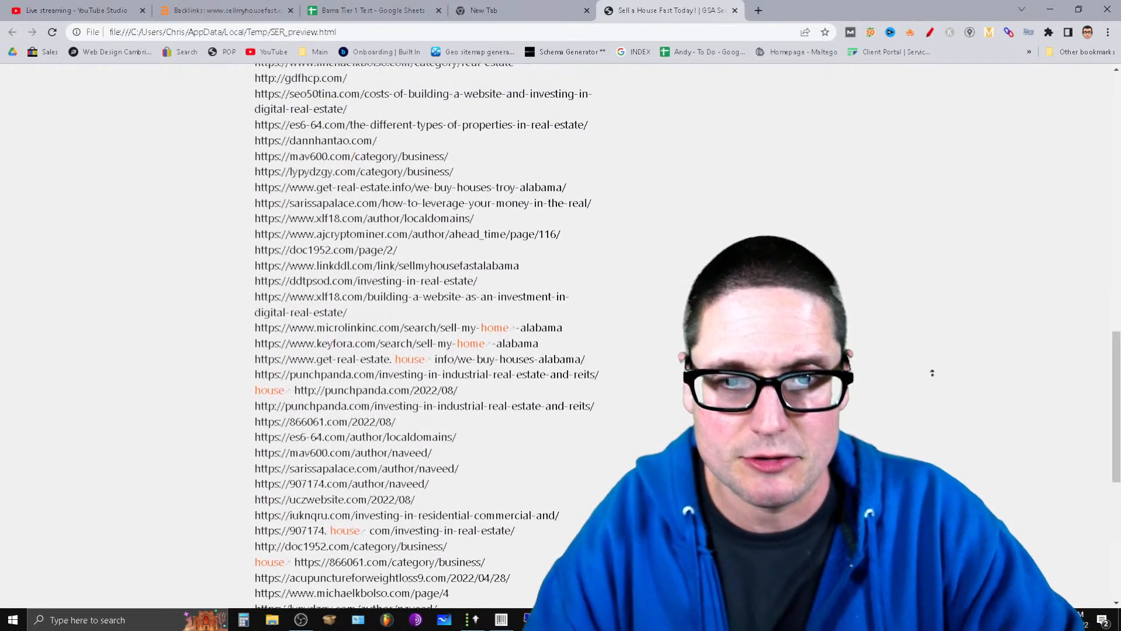
pyautogui.scroll(2, 932, 372)
pyautogui.click(735, 9)
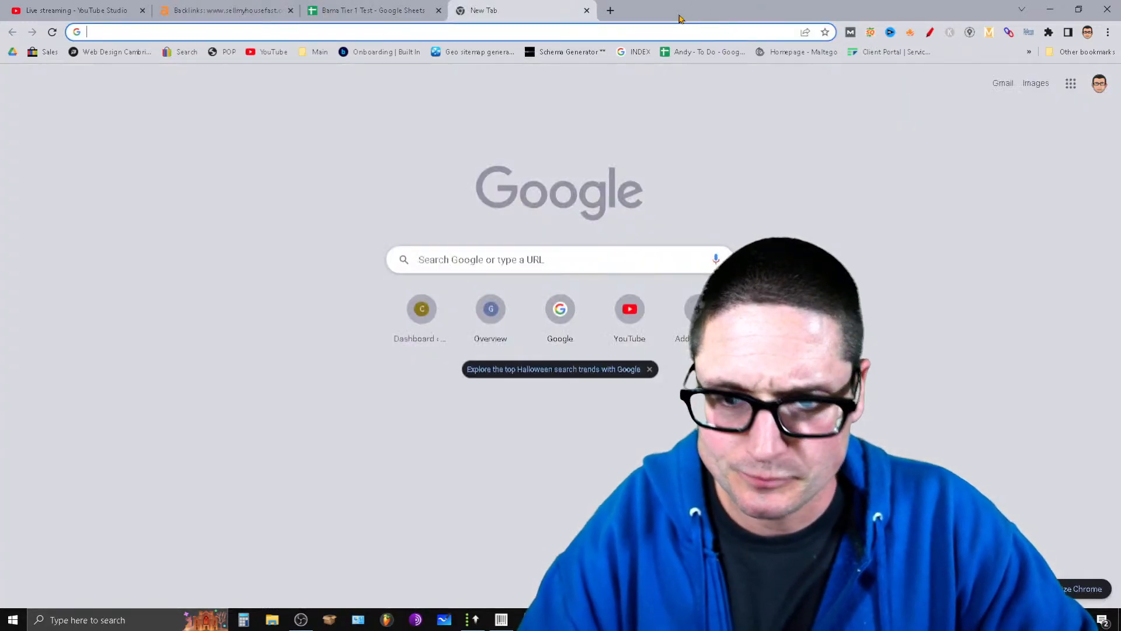
pyautogui.click(587, 11)
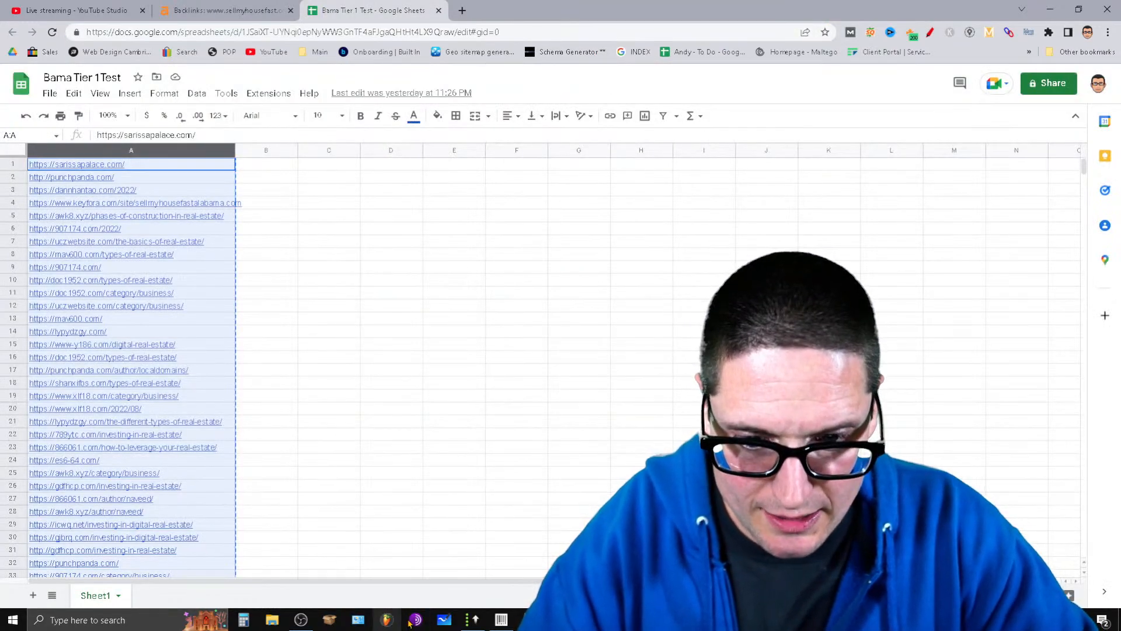
pyautogui.moveTo(475, 619)
pyautogui.click(484, 559)
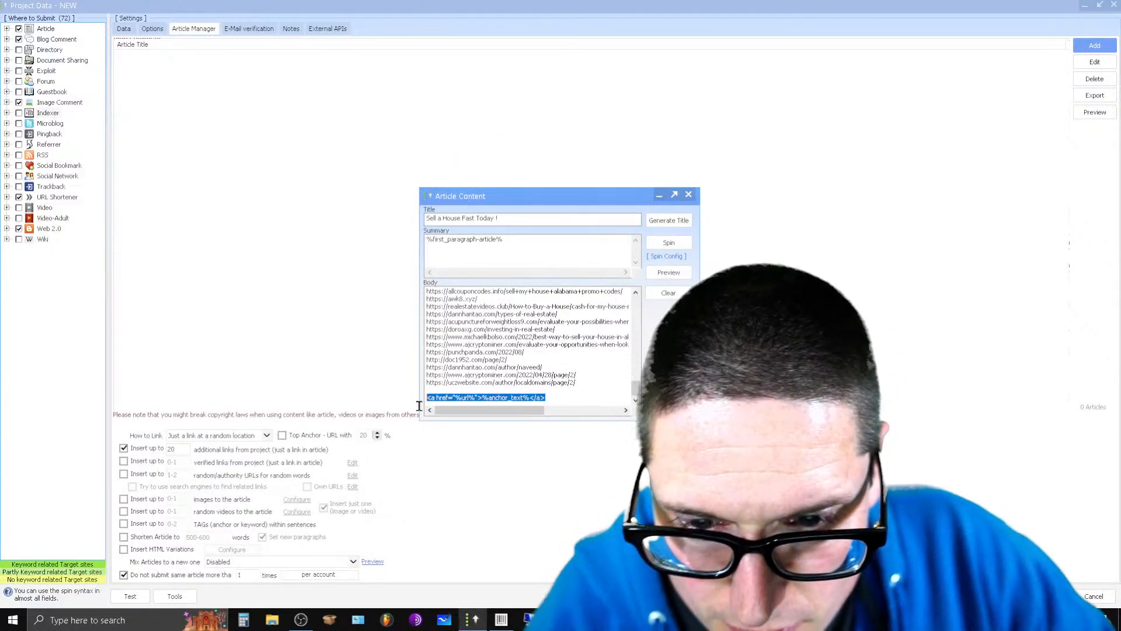
# - Copy the link template <a href="%url%">%anchor_text%</a> and replace the Body's URL list with it on two lines
pyautogui.moveTo(552, 398); pyautogui.dragTo(420, 403)
pyautogui.rightClick(475, 399)
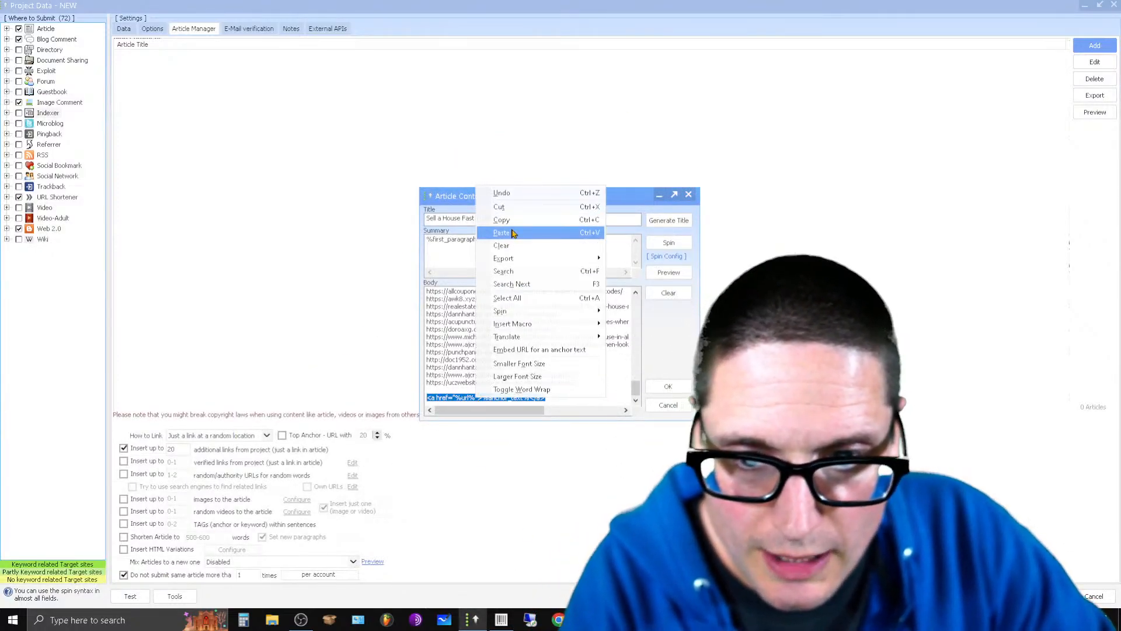
pyautogui.click(507, 220)
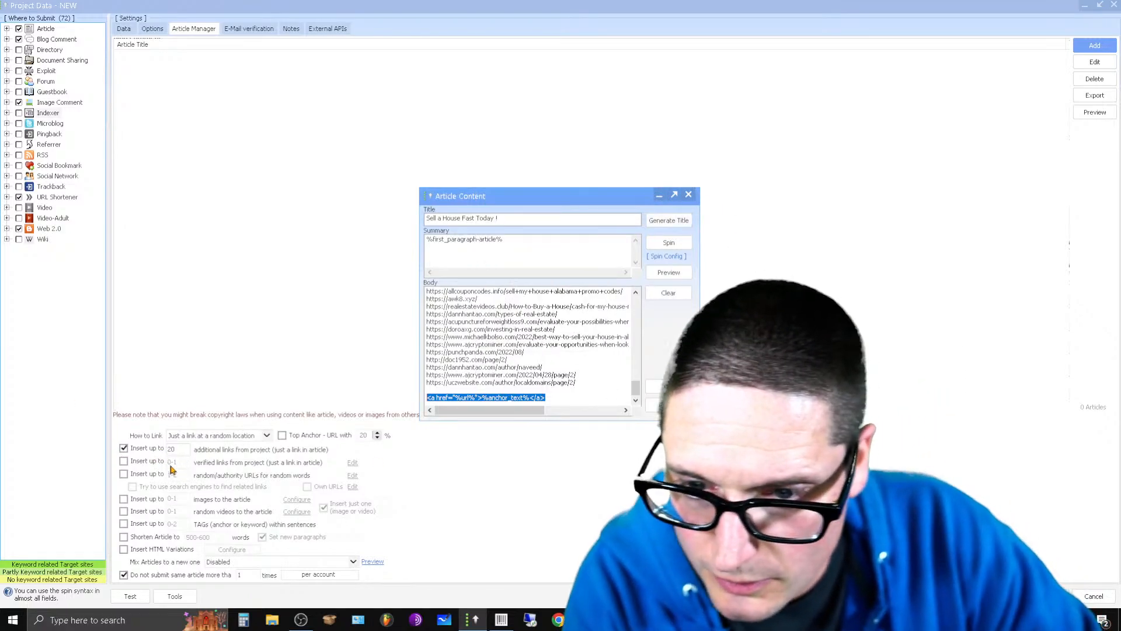
pyautogui.click(589, 384)
pyautogui.hotkey('ctrl', 'a')
pyautogui.hotkey('ctrl', 'v')
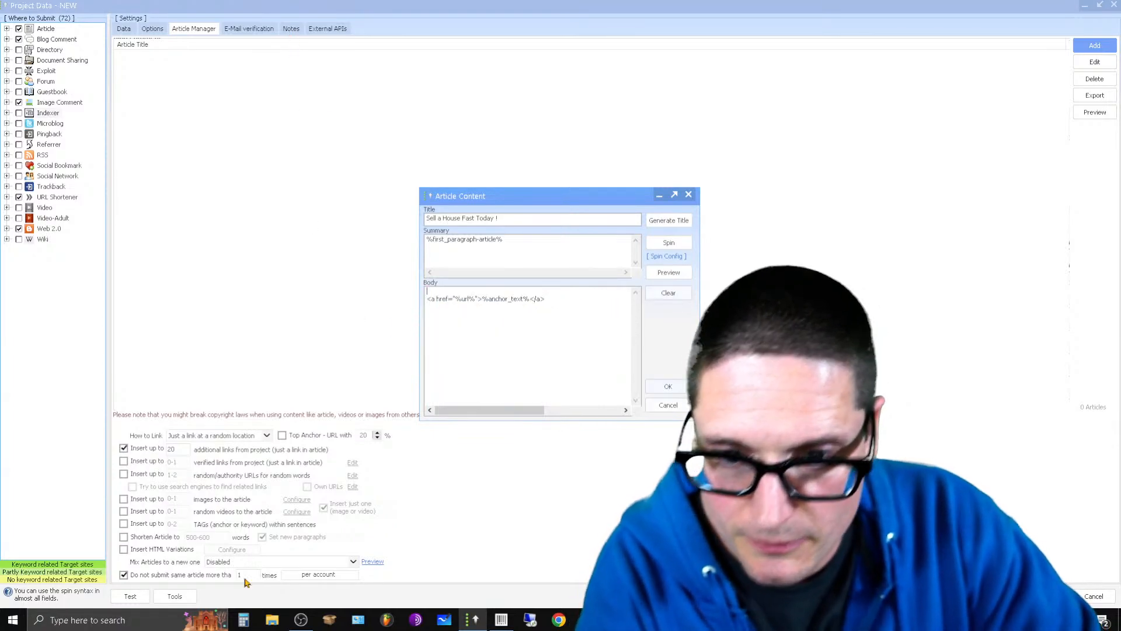
pyautogui.hotkey('ctrl', 'v')
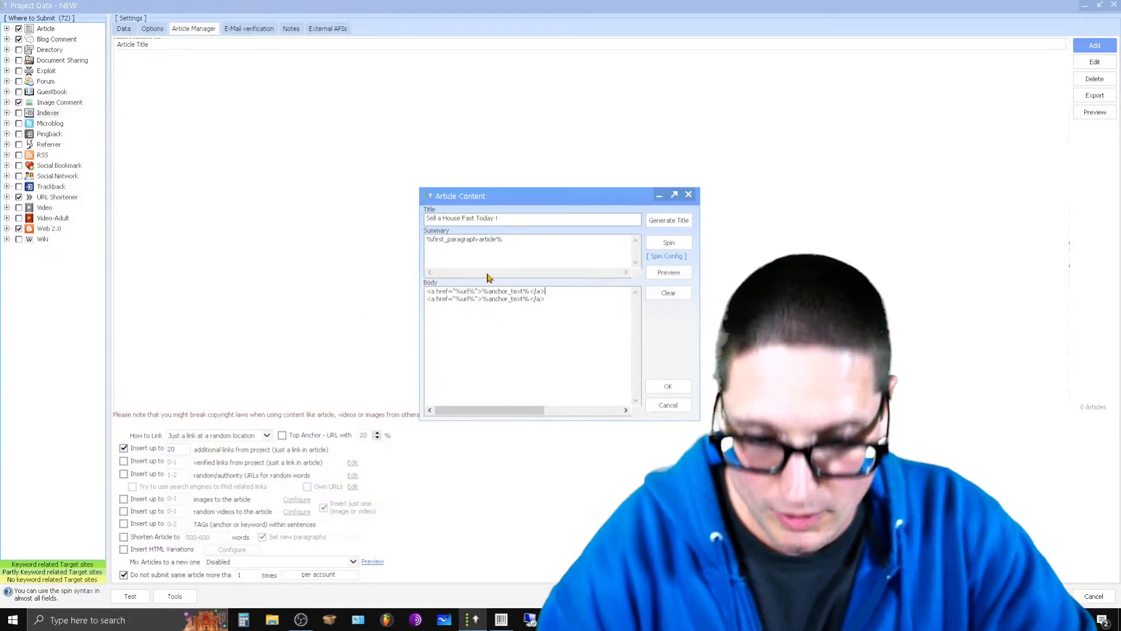
# - Replace the Body with the copied link template repeated several times on a single line, and add the article to the project
pyautogui.hotkey('ctrl', 'a')
pyautogui.hotkey('ctrl', 'v')
pyautogui.hotkey('ctrl', 'v')
pyautogui.hotkey('ctrl', 'v')
pyautogui.hotkey('ctrl', 'v')
pyautogui.hotkey('ctrl', 'v')
pyautogui.hotkey('ctrl', 'v')
pyautogui.hotkey('ctrl', 'v')
pyautogui.hotkey('ctrl', 'v')
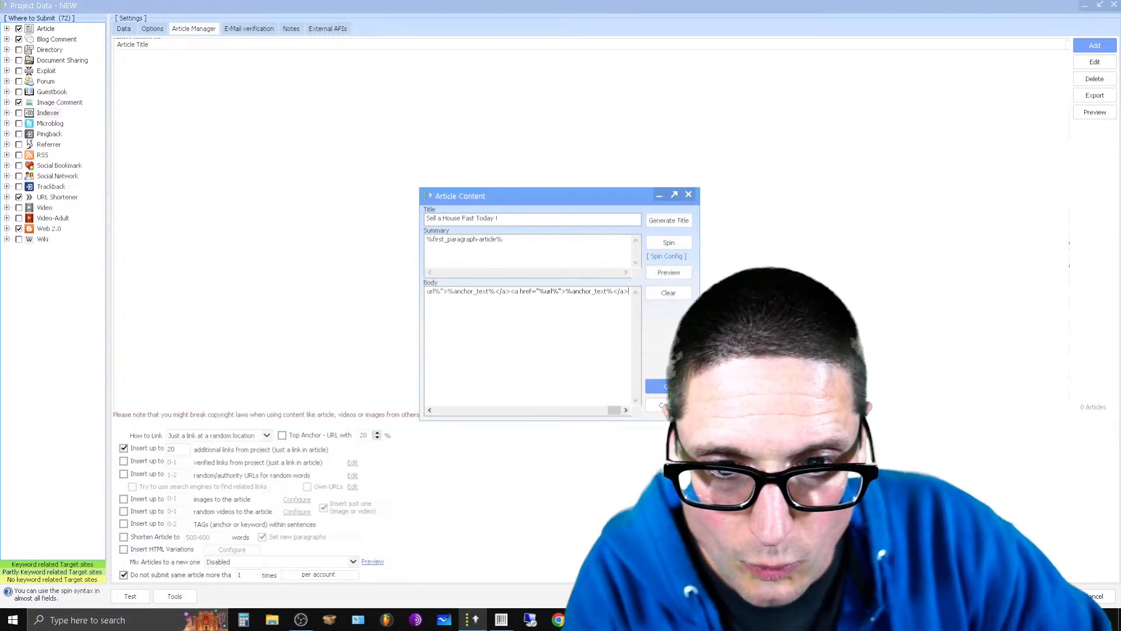
pyautogui.click(660, 386)
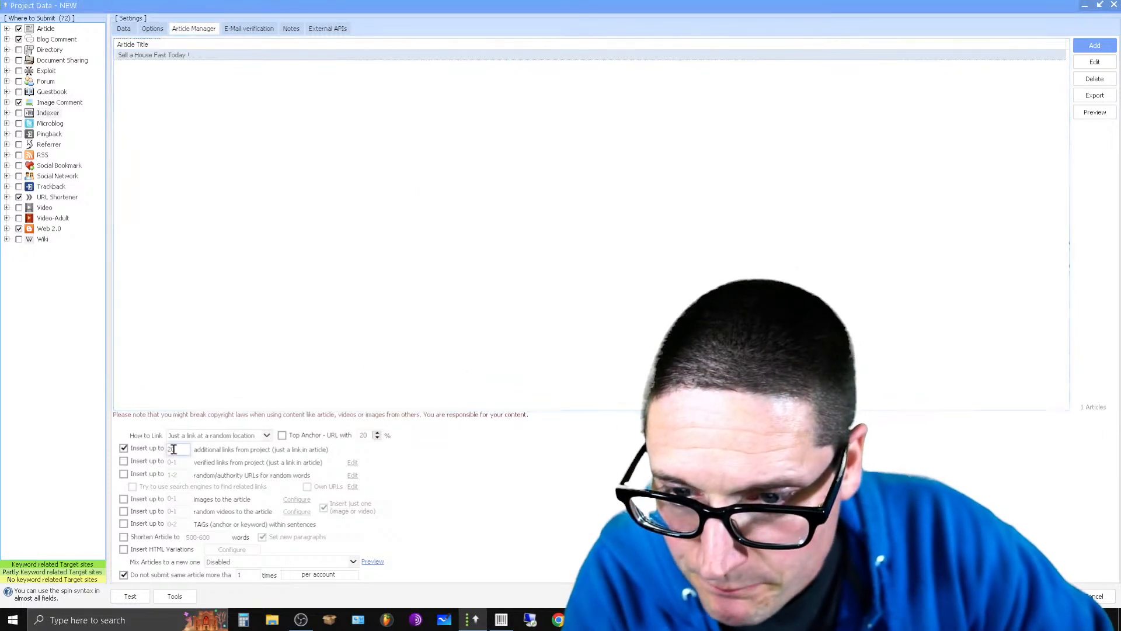
# - Allow up to 90 additional project links per article and save the project
pyautogui.click(173, 449)
pyautogui.write('90')
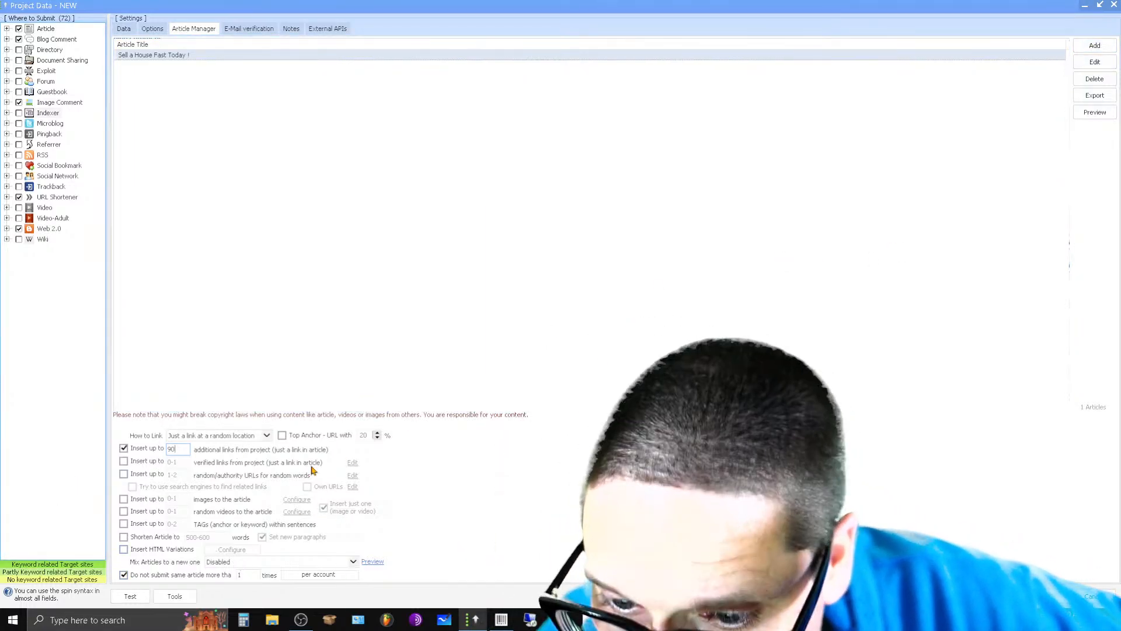
pyautogui.click(507, 404)
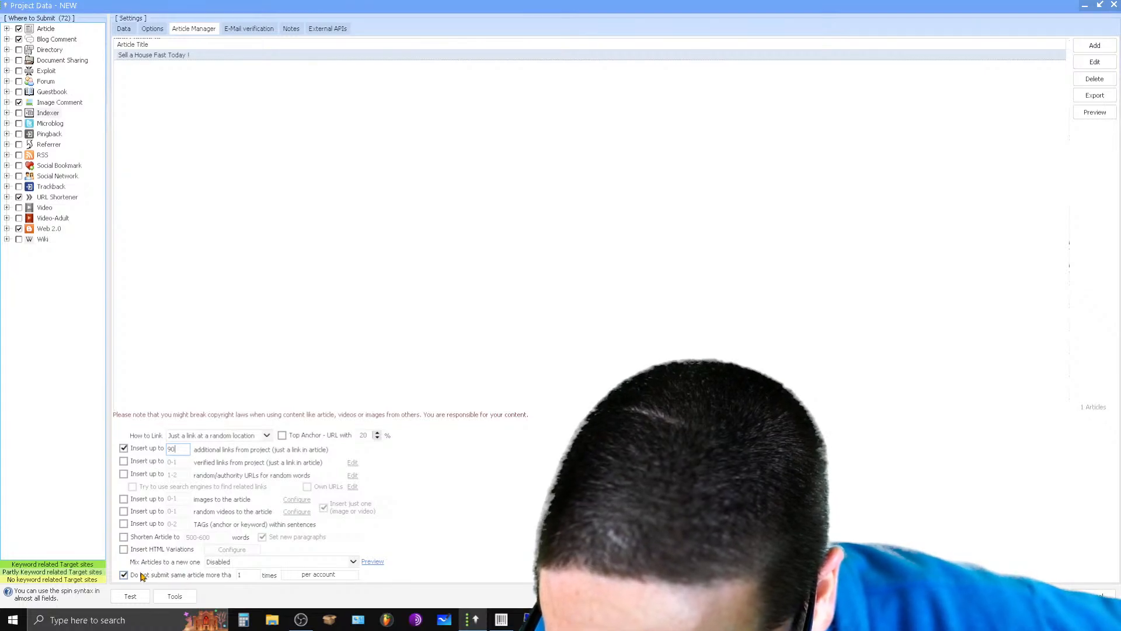
pyautogui.click(352, 562)
pyautogui.click(352, 564)
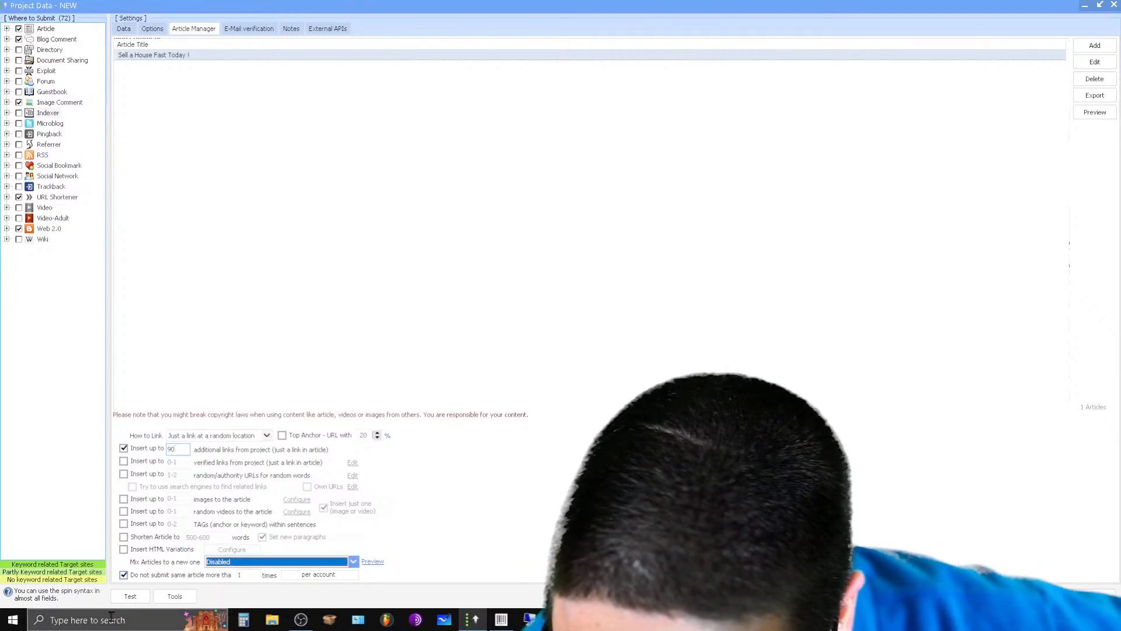
pyautogui.click(1034, 597)
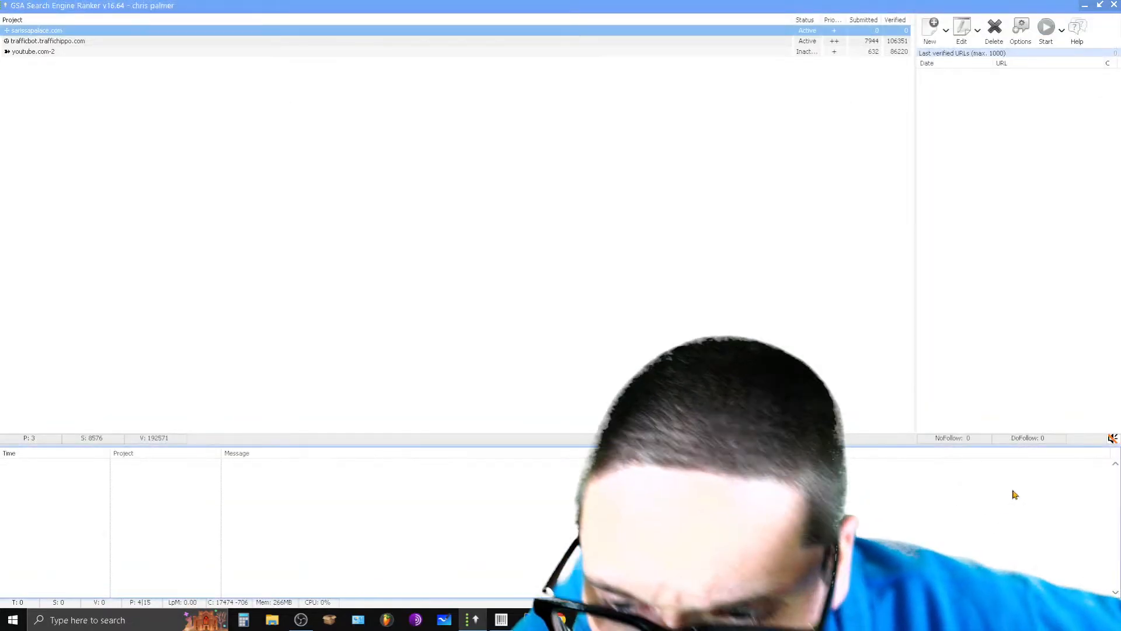